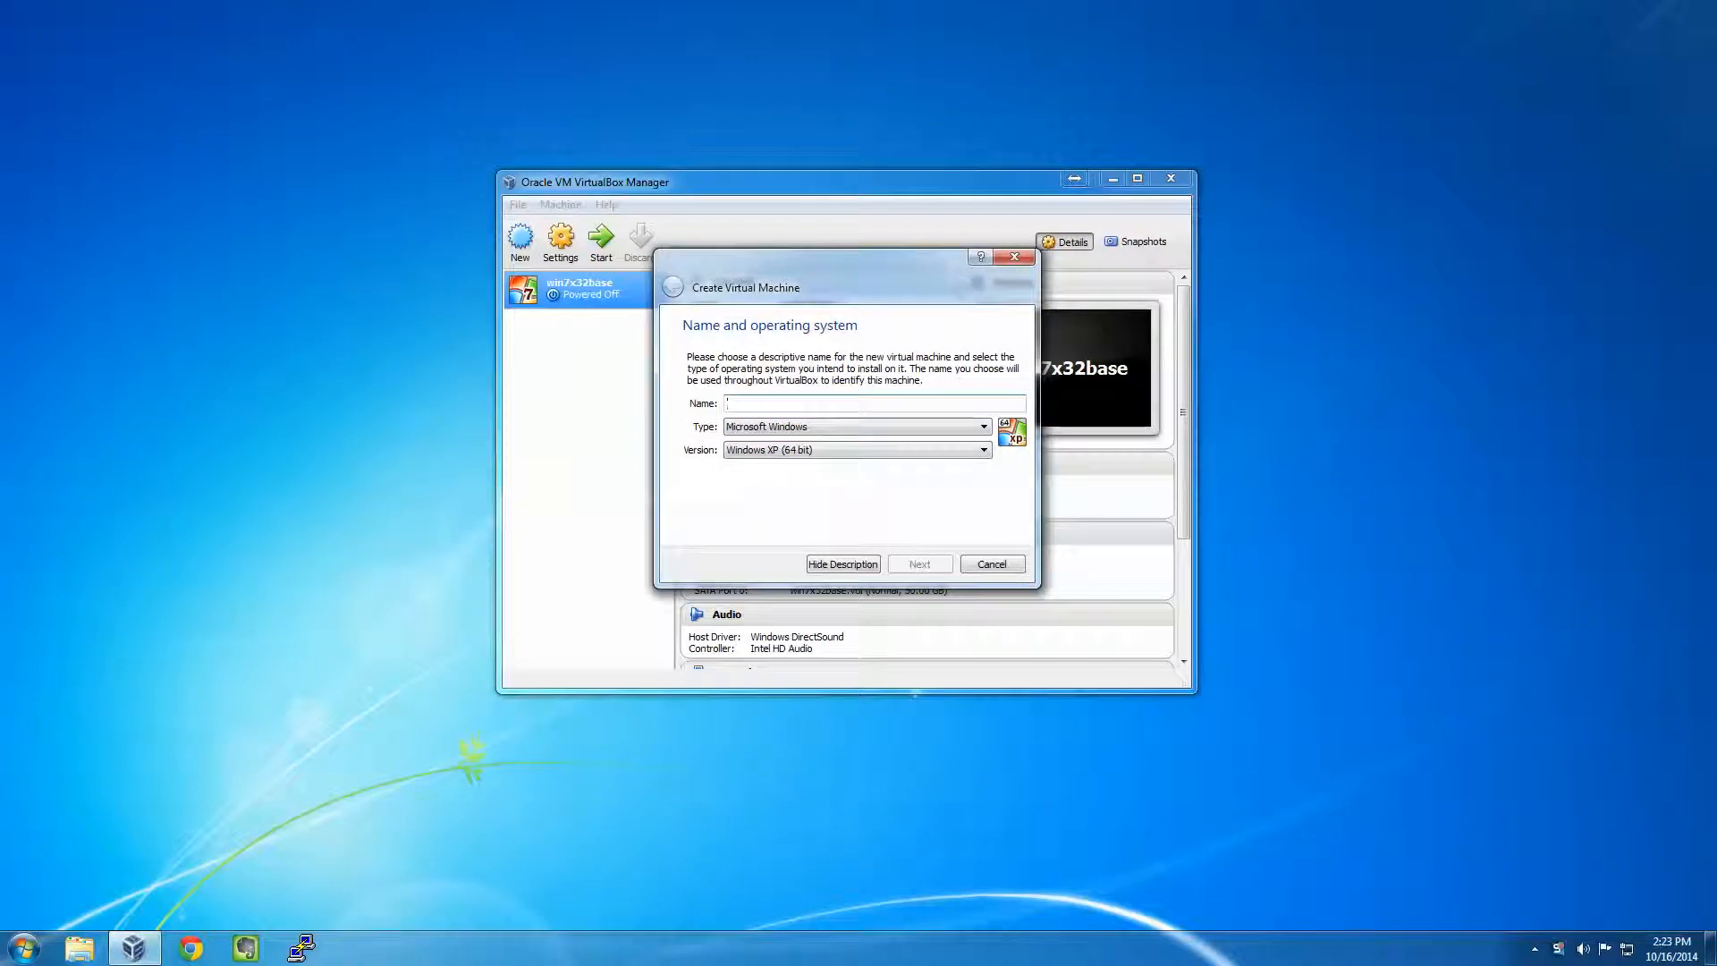
- Name the new VM oraclelinux64base (Linux, Oracle 64-bit) and give it 4096 MB of memory
{"action": "type", "text": "oraclel"}
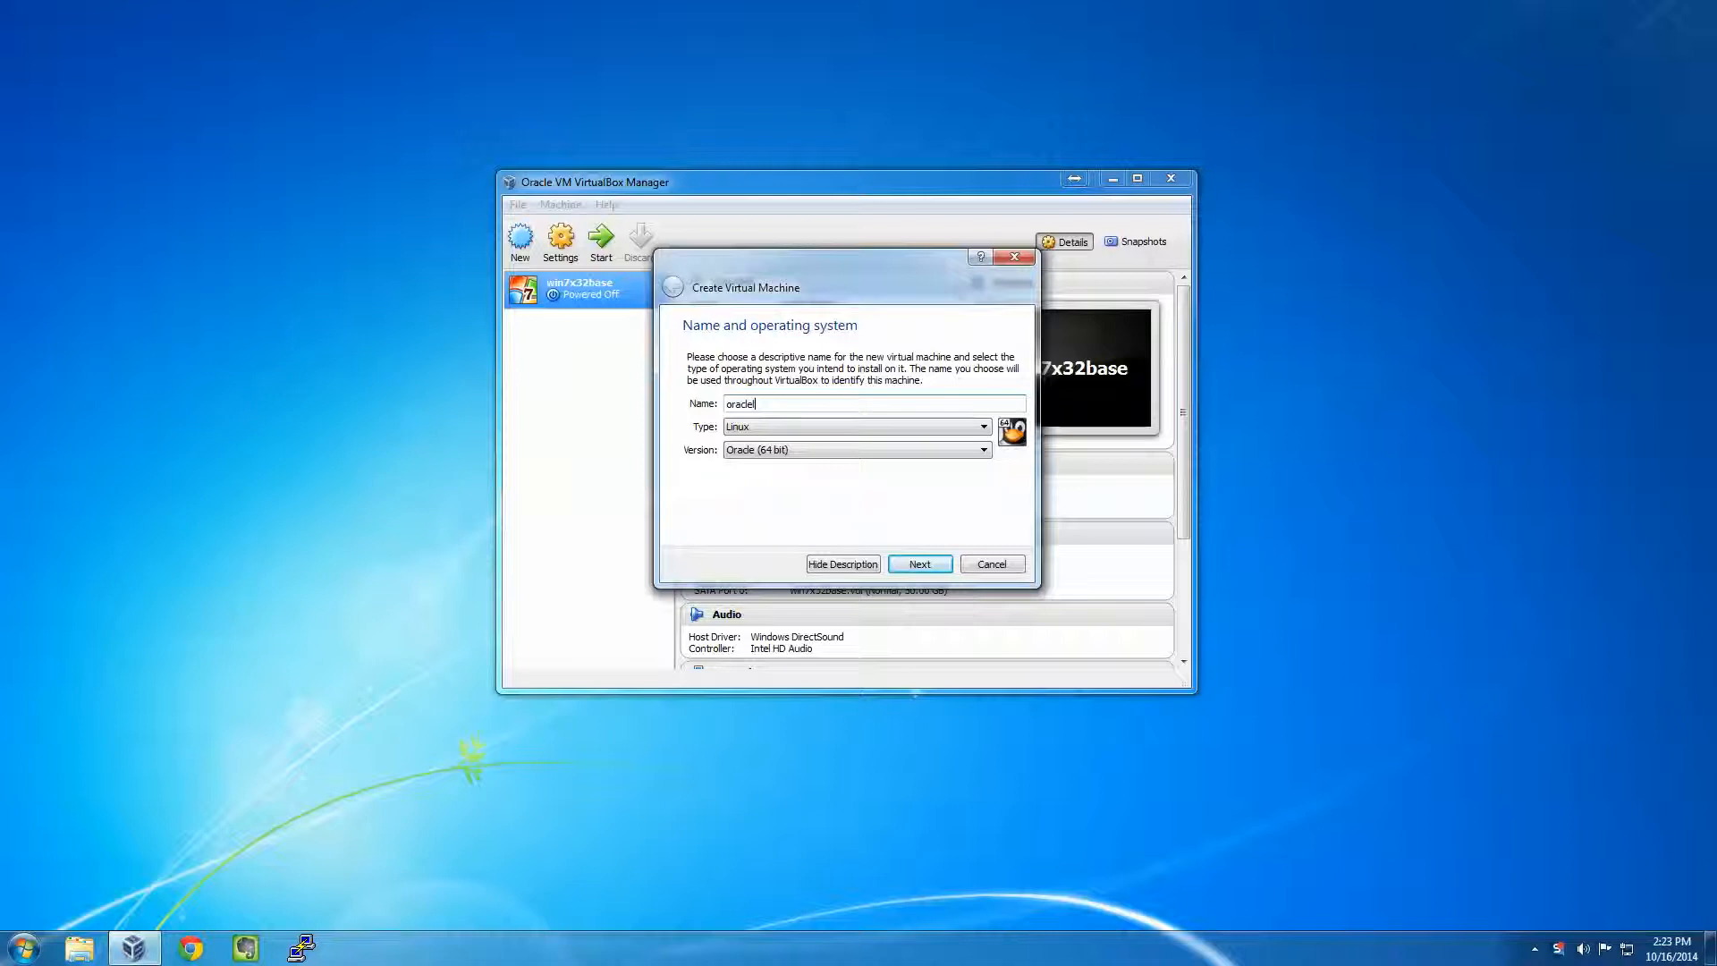
{"action": "type", "text": "inx"}
{"action": "type", "text": "ux"}
{"action": "type", "text": "64base"}
{"action": "key", "text": "Return"}
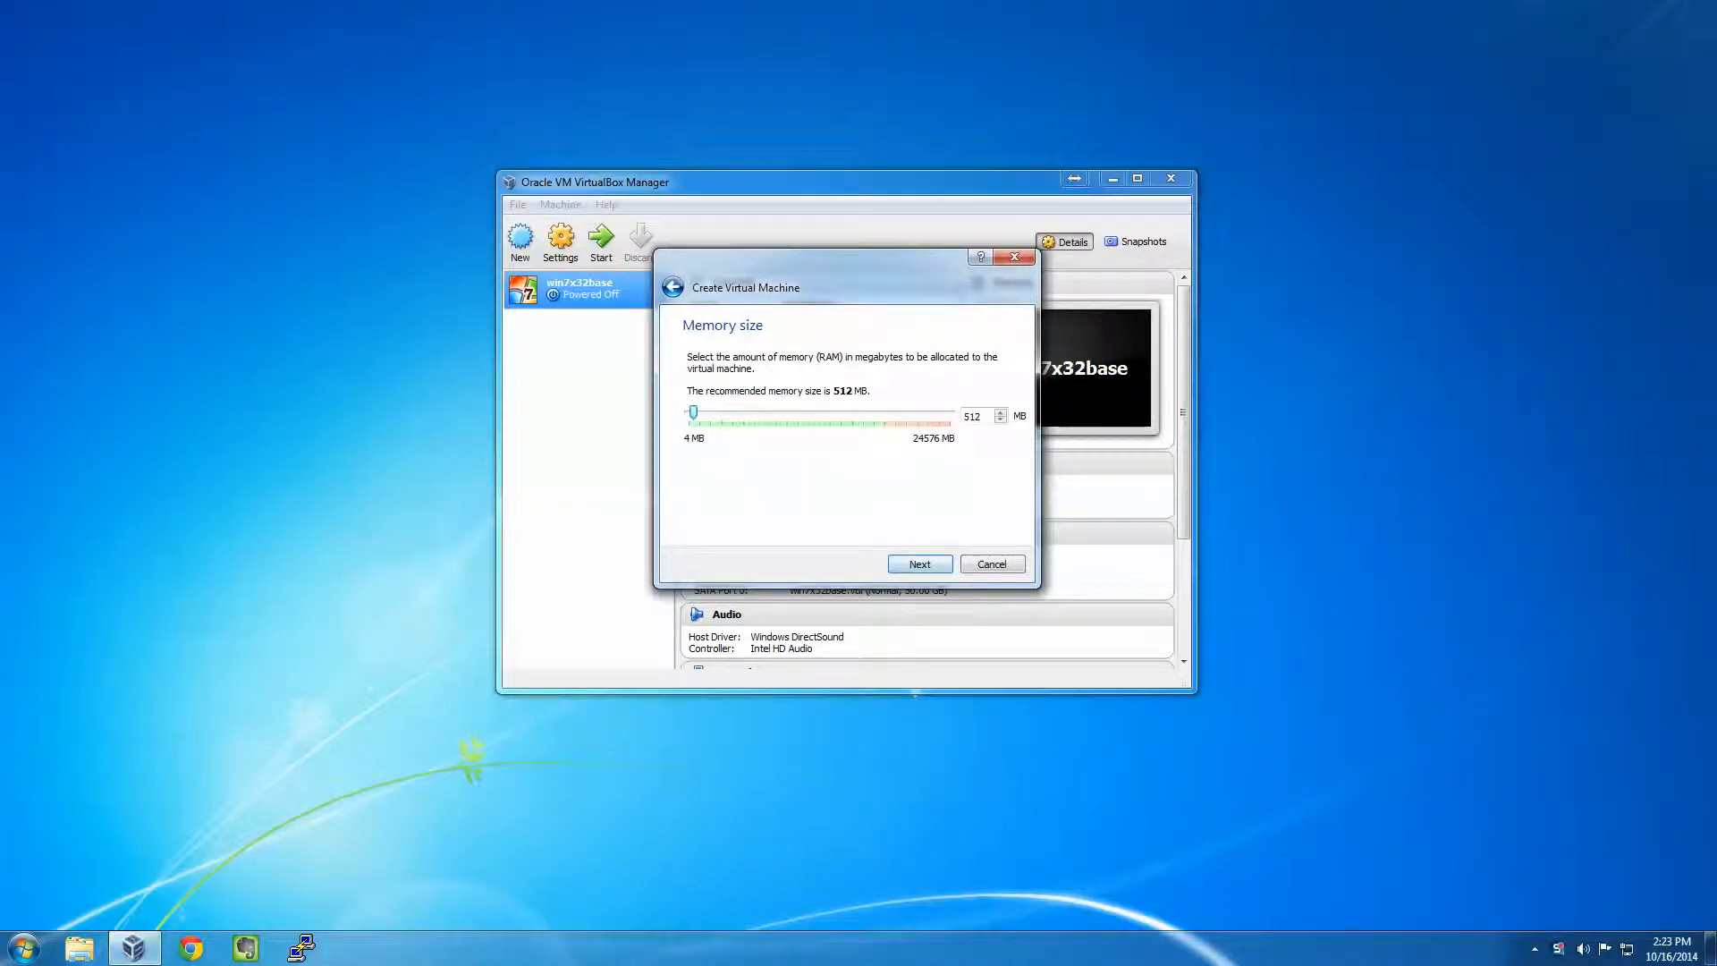
{"action": "key", "text": "Tab"}
{"action": "type", "text": "4096"}
{"action": "key", "text": "Return"}
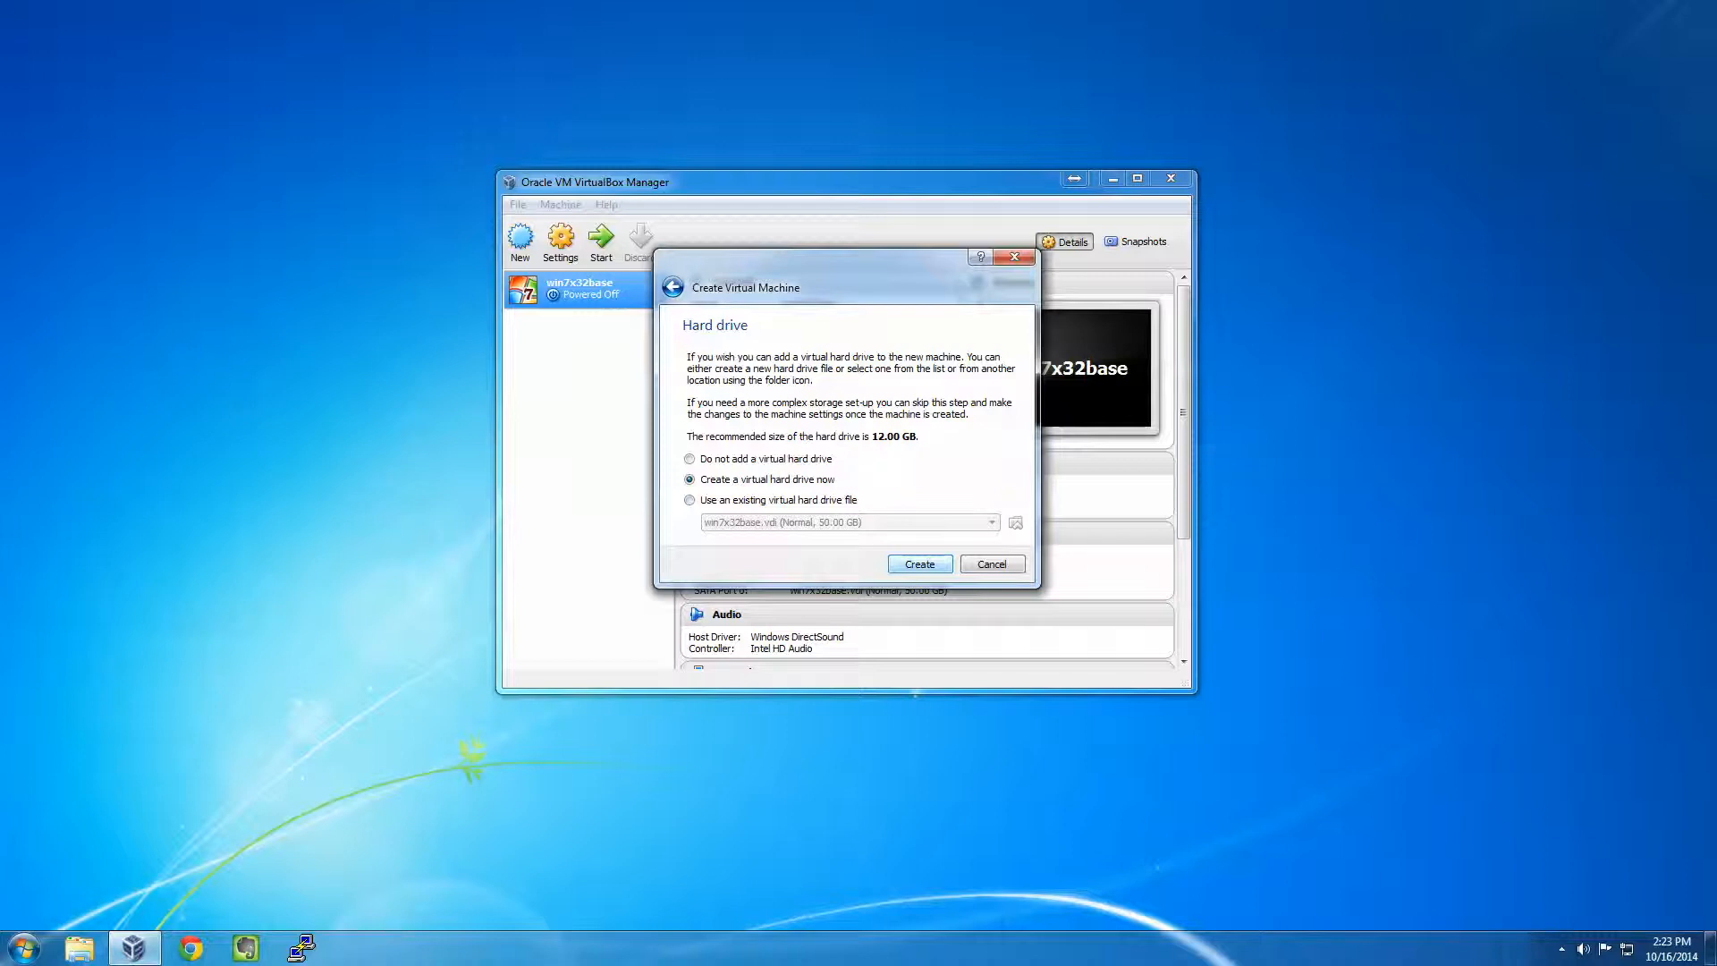
- Create a dynamically allocated 50 GB VDI virtual hard disk for the VM
{"action": "key", "text": "Return"}
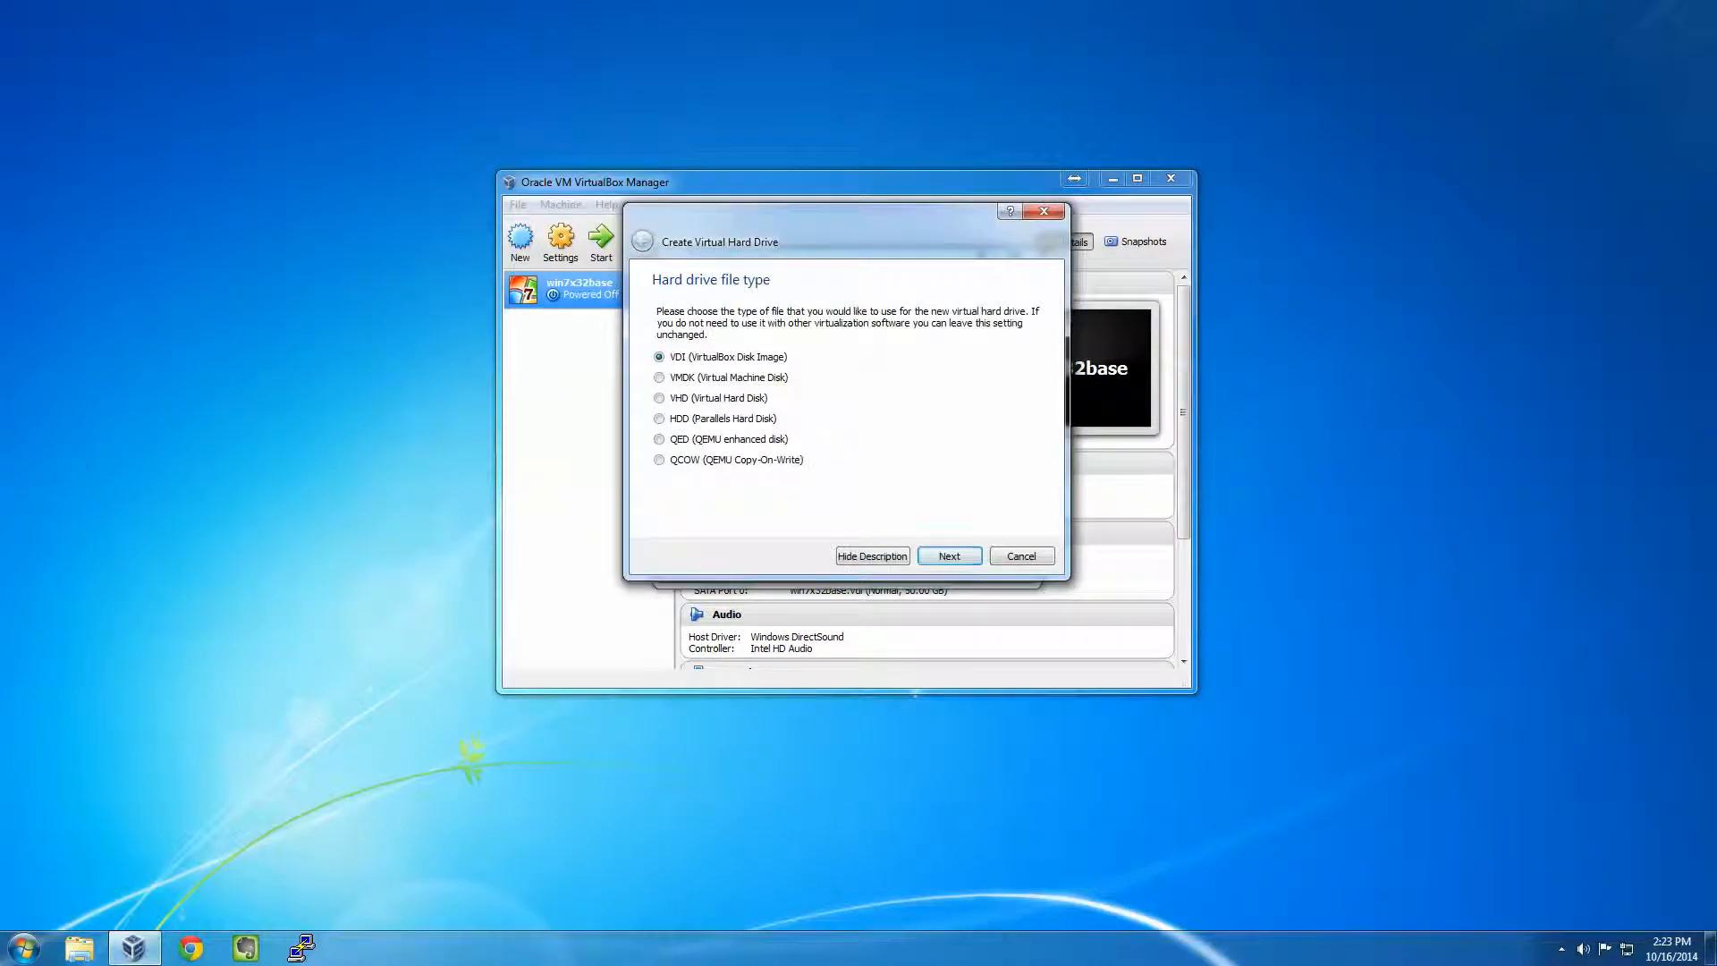
{"action": "key", "text": "Return"}
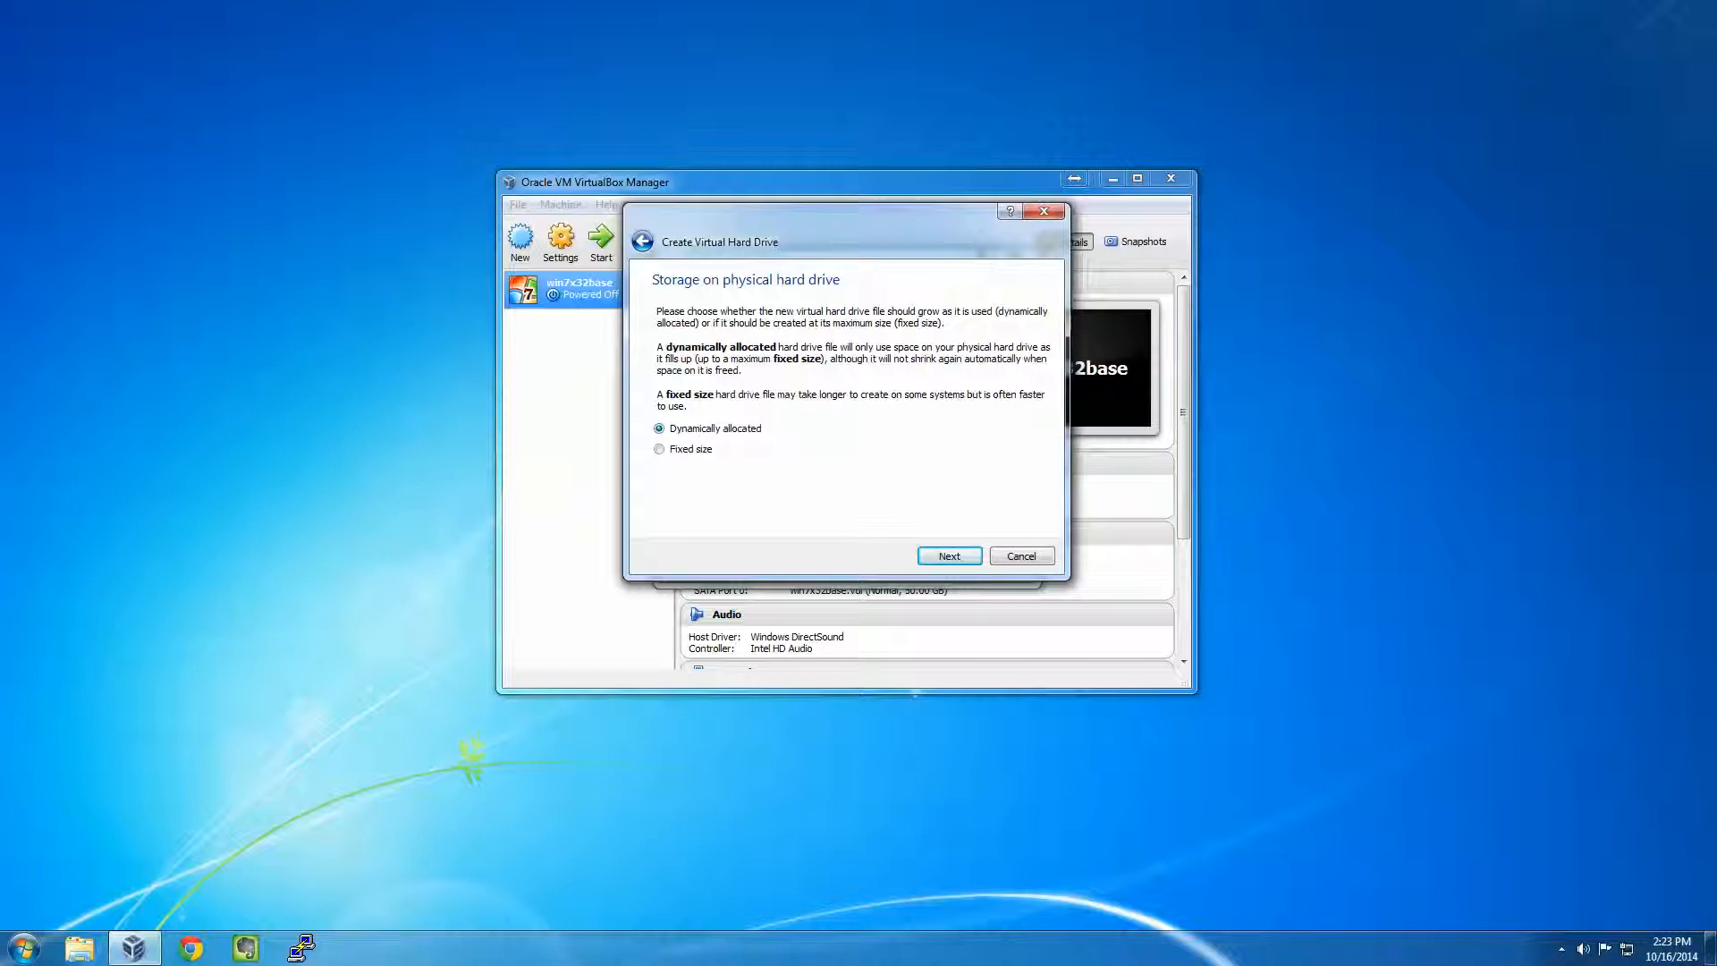
{"action": "key", "text": "Return"}
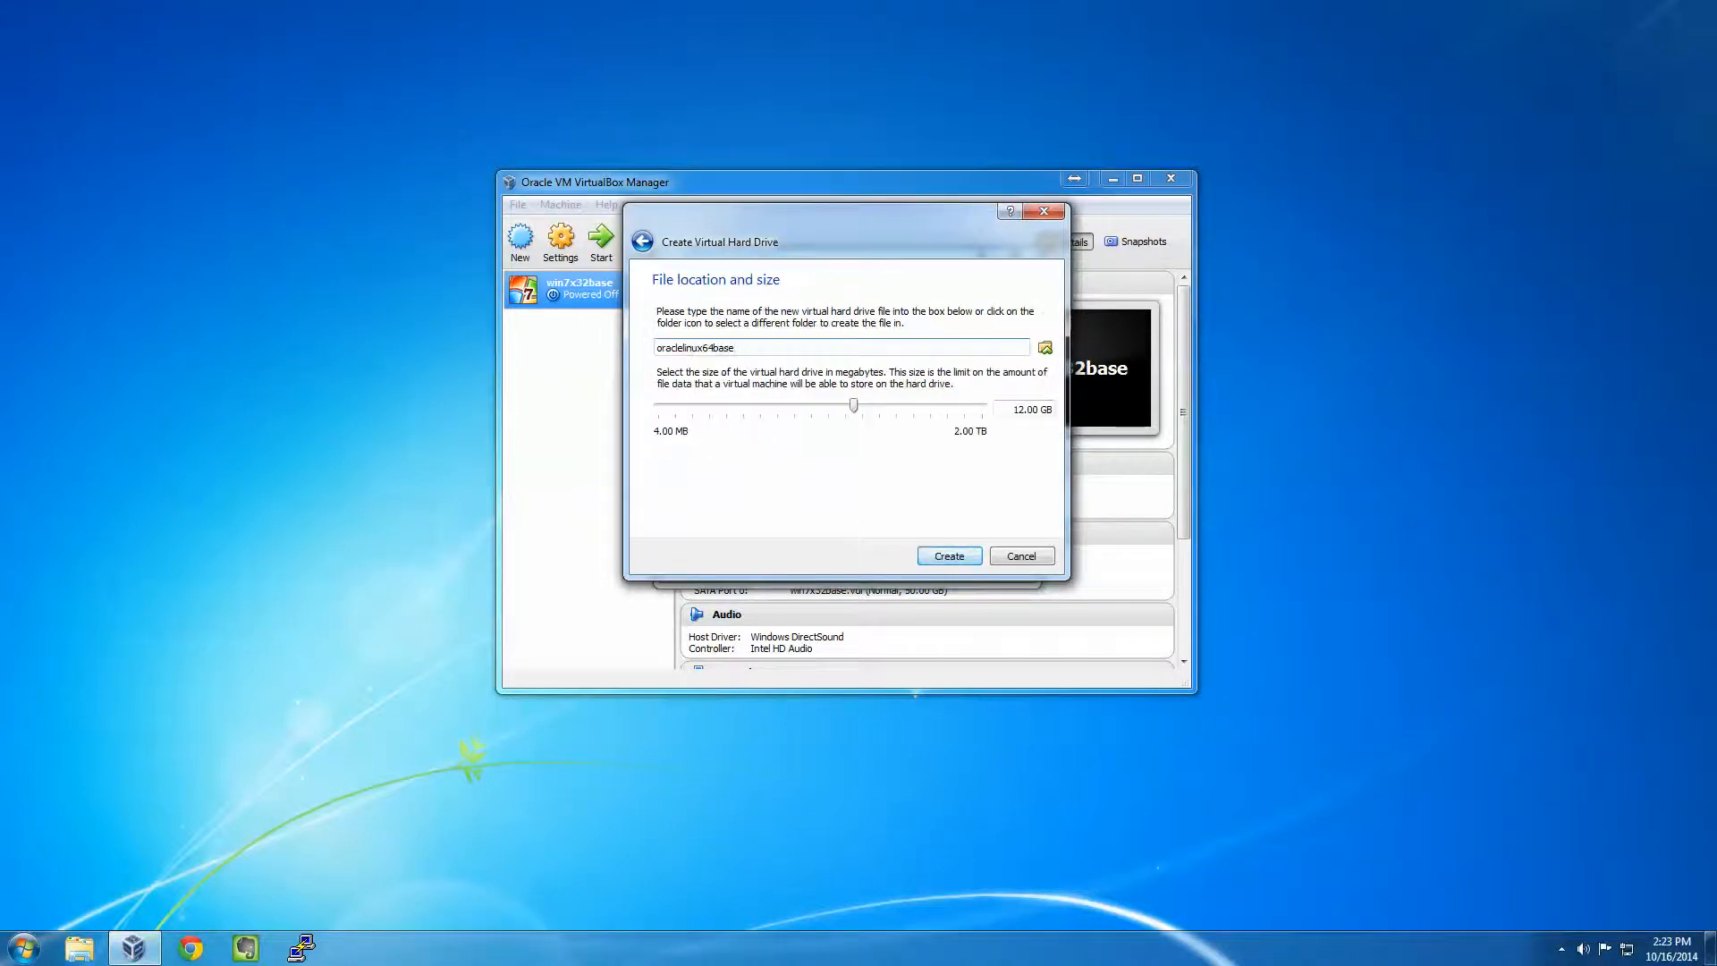
{"action": "key", "text": "Tab"}
{"action": "key", "text": "Tab"}
{"action": "key", "text": "Tab"}
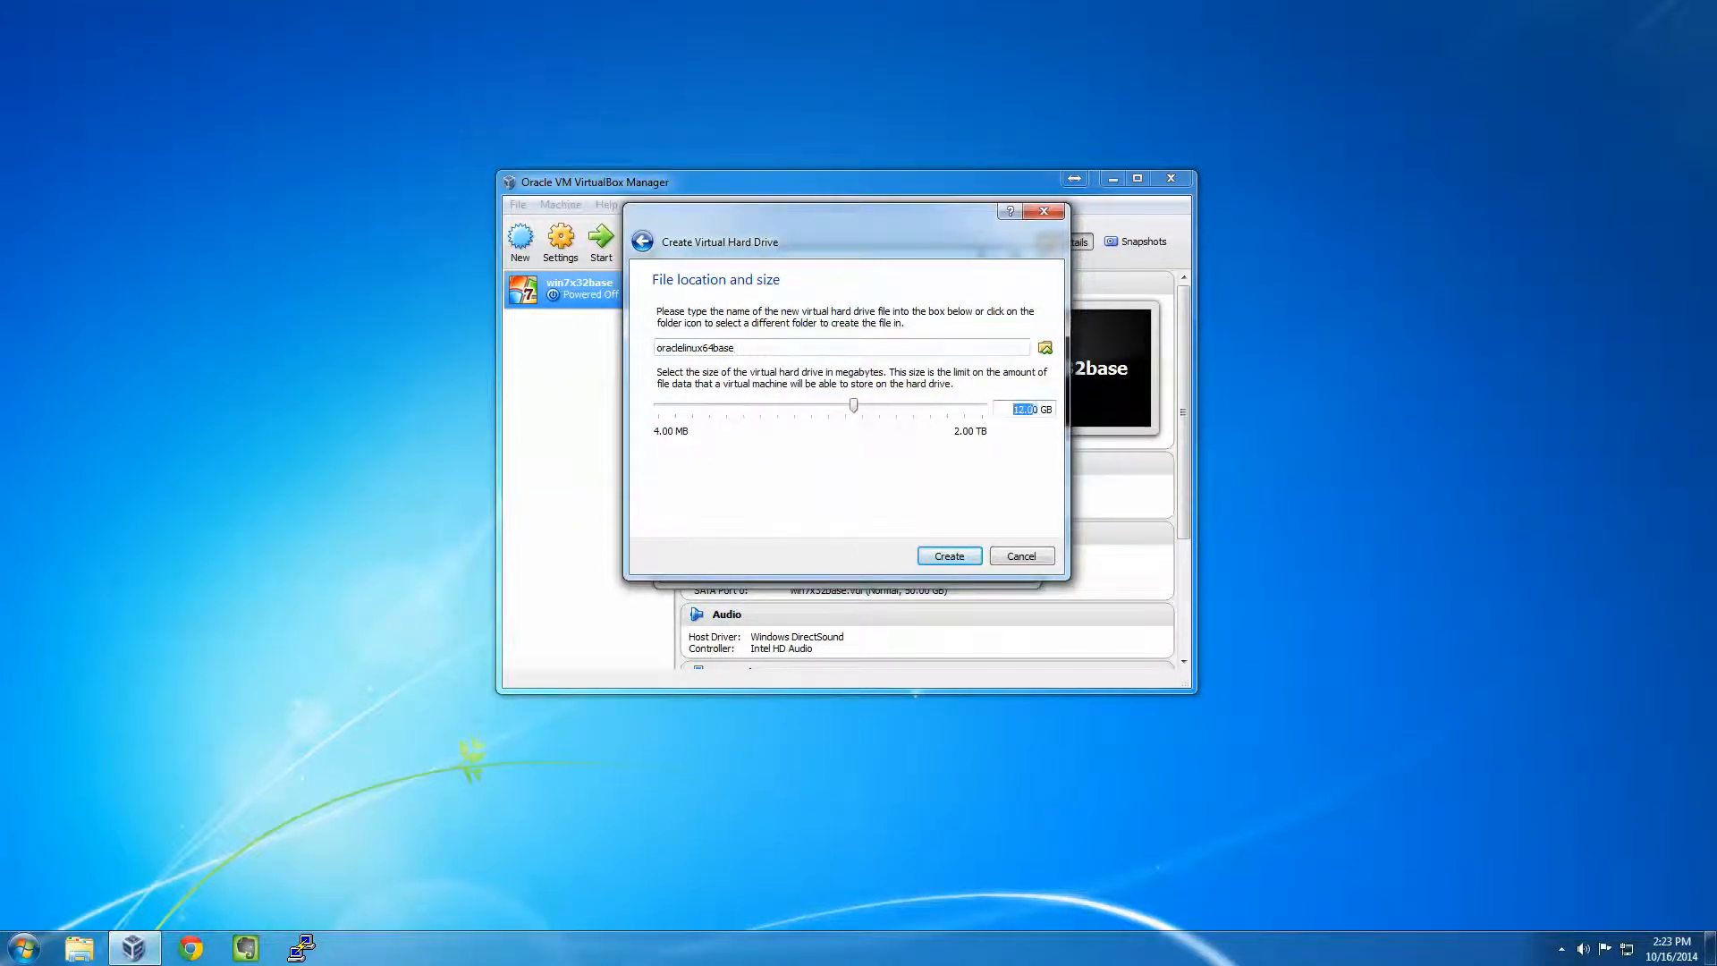
{"action": "type", "text": "50"}
{"action": "key", "text": "Return"}
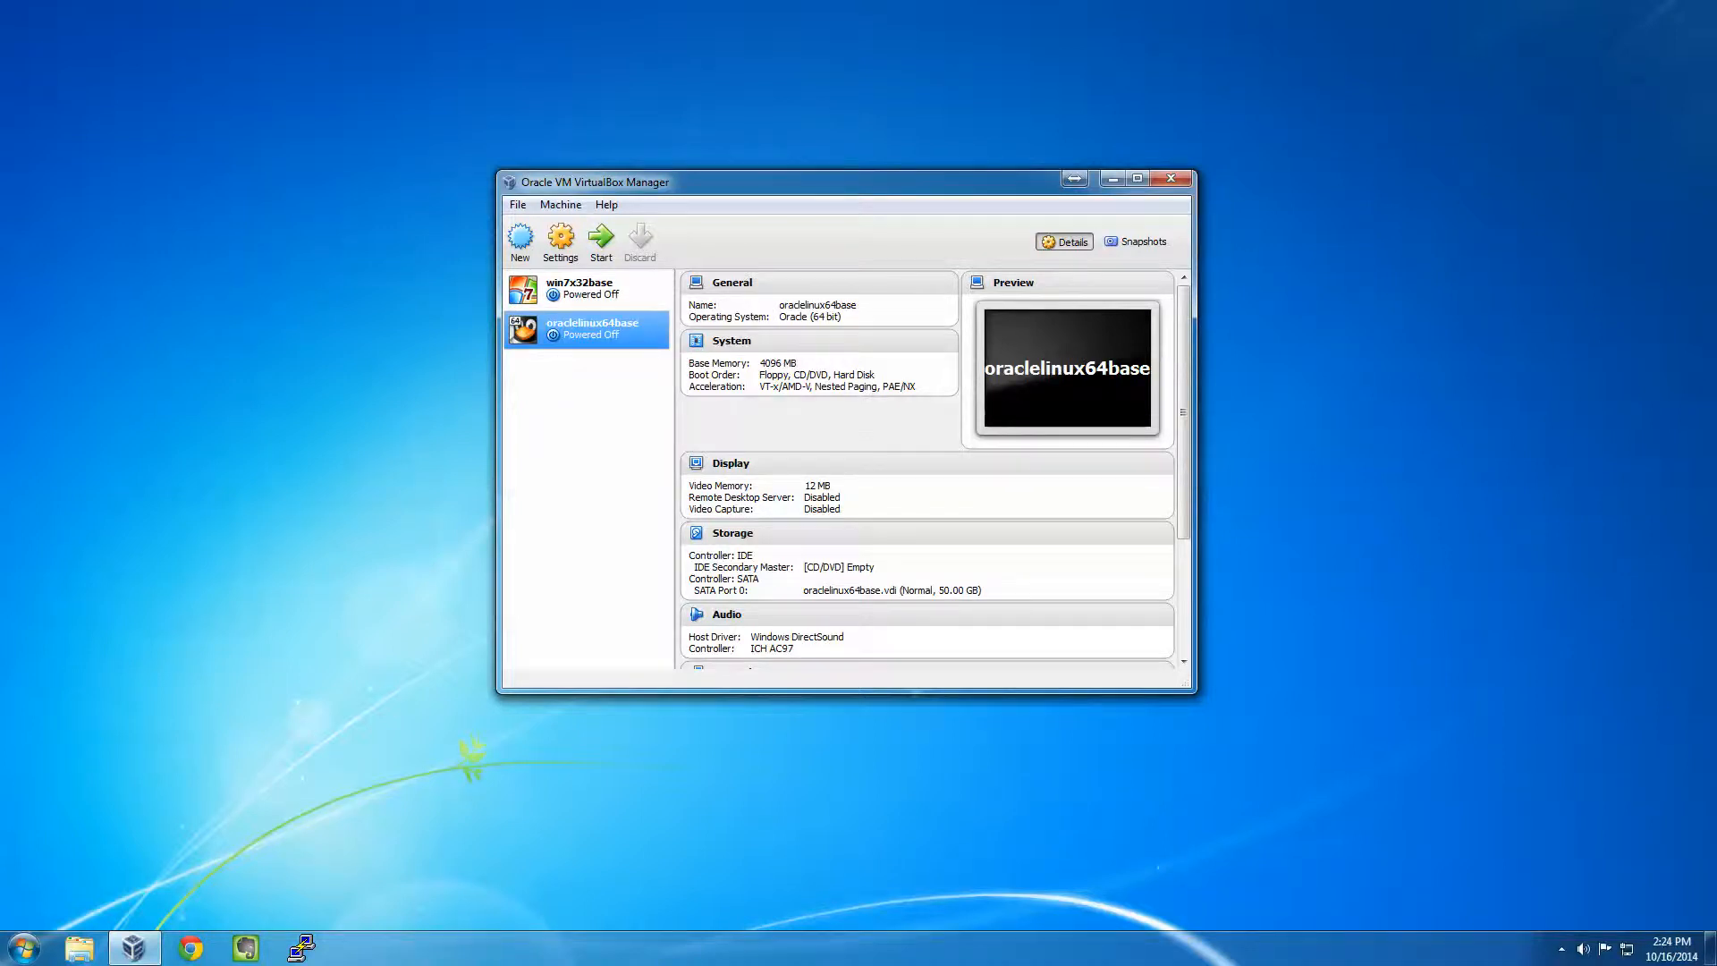
- Add an IDE optical drive loaded with the V41362-01-OEL6U5x64 installer ISO
{"action": "right_click", "coordinate": [576, 334]}
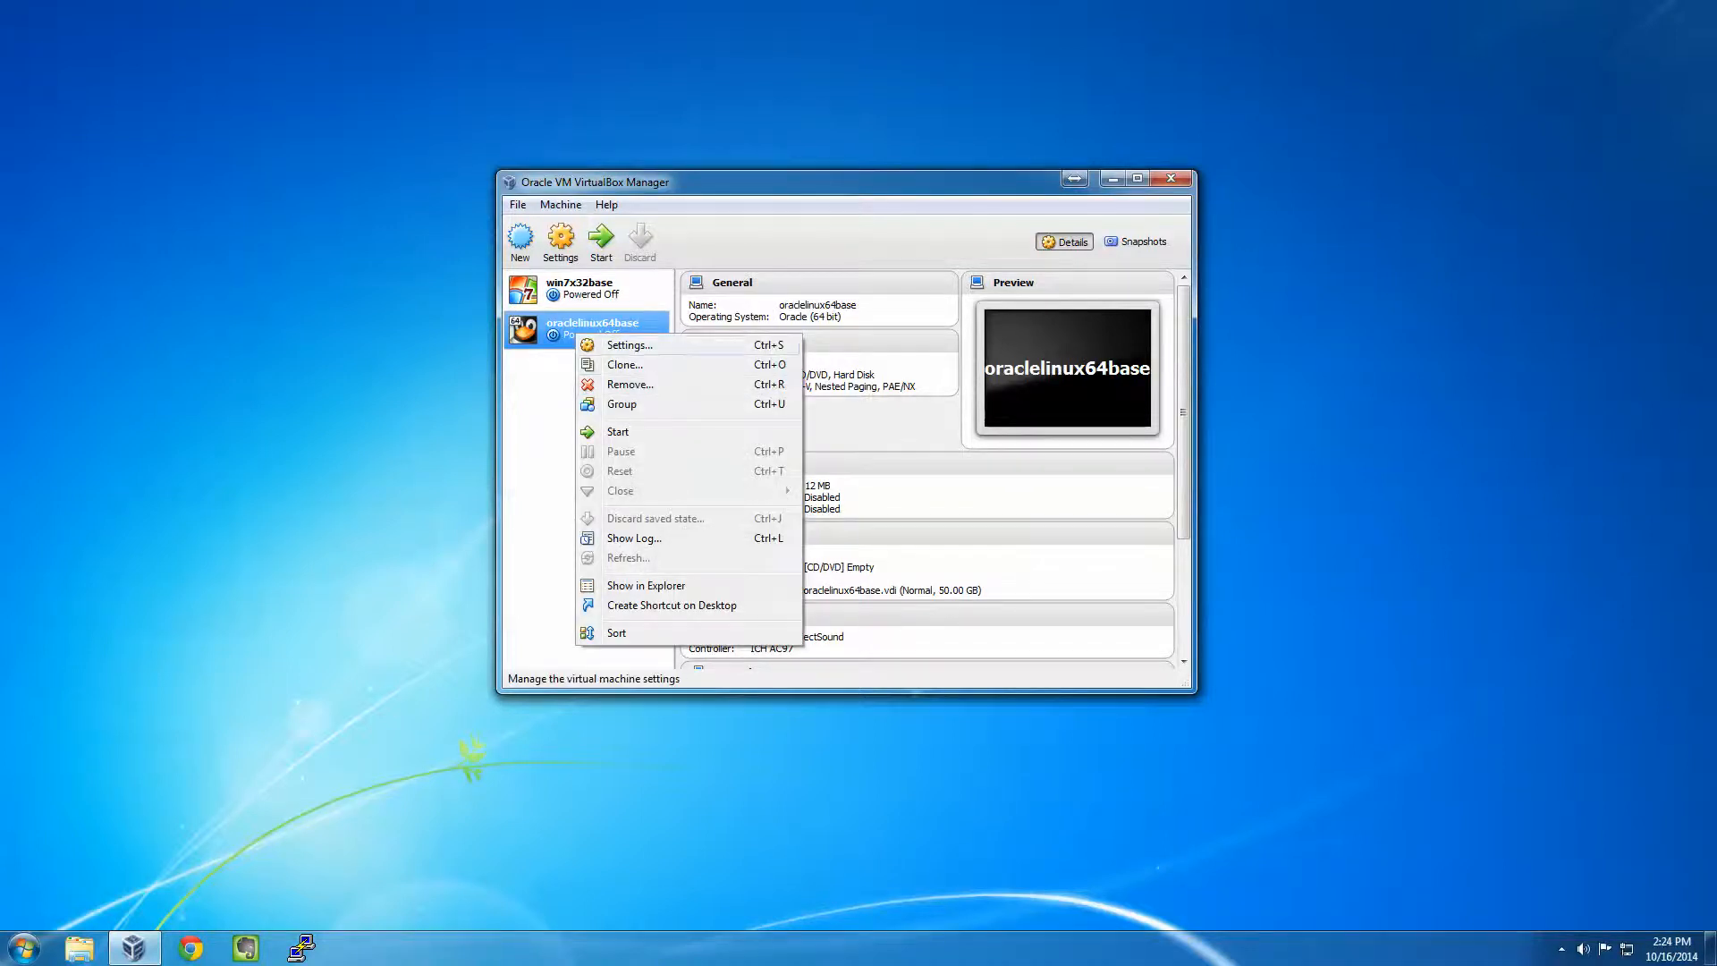
{"action": "left_click", "coordinate": [626, 345]}
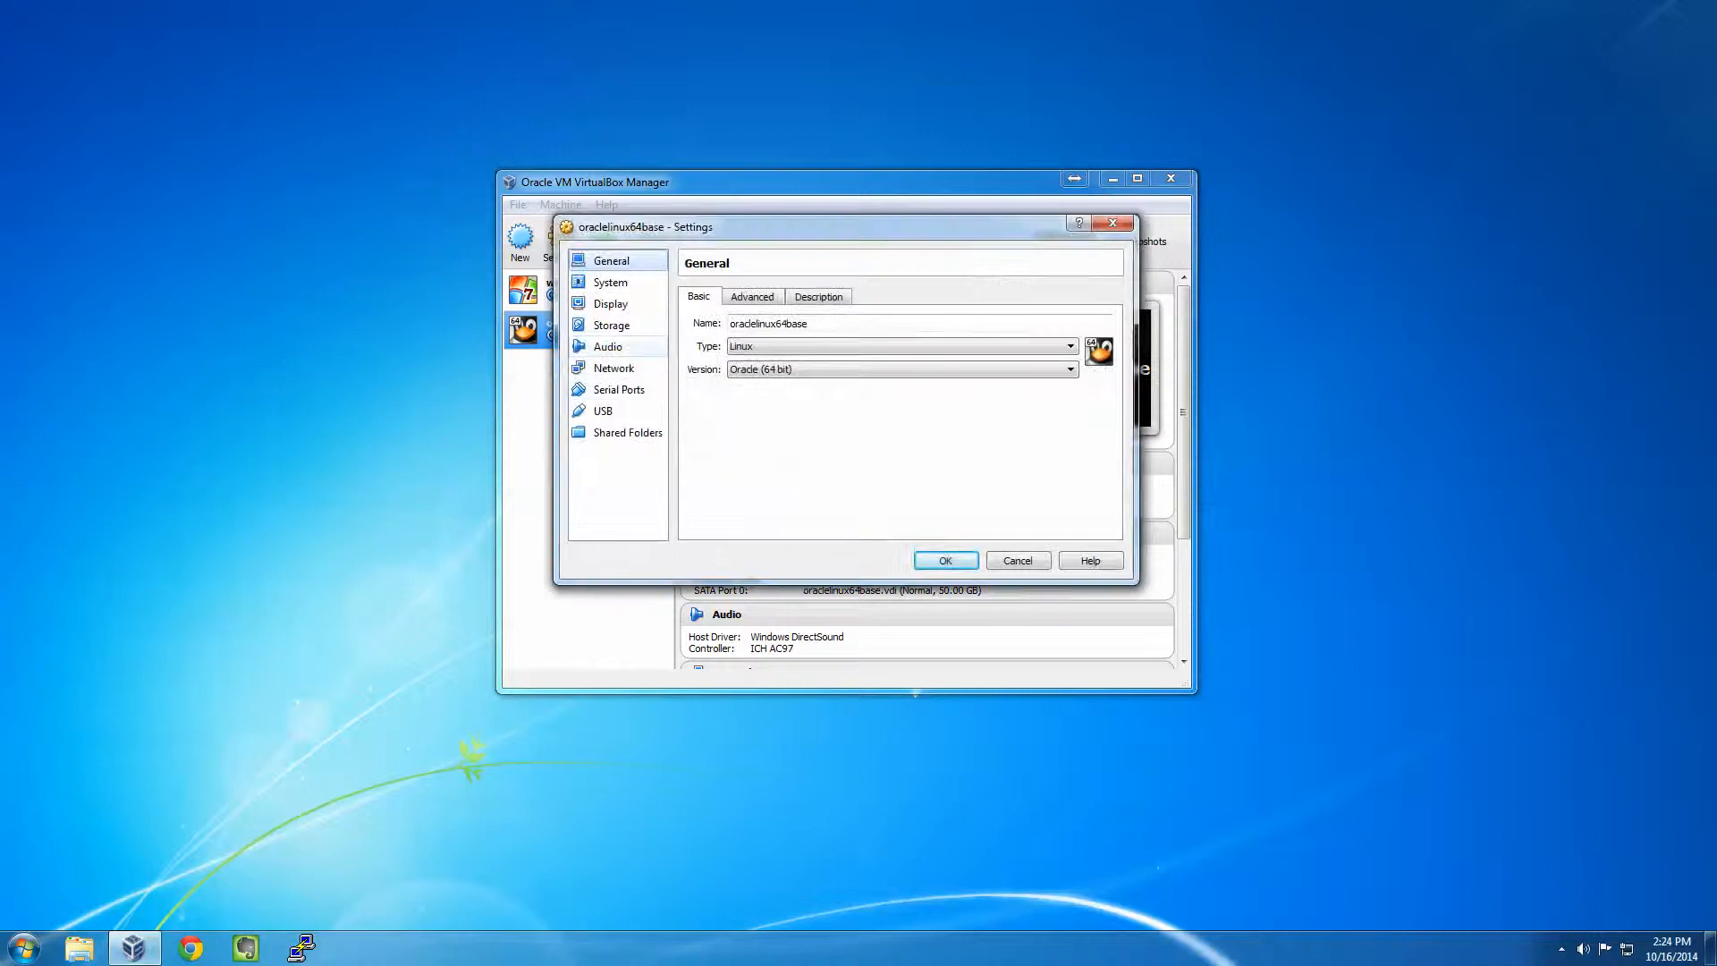
{"action": "left_click", "coordinate": [612, 324]}
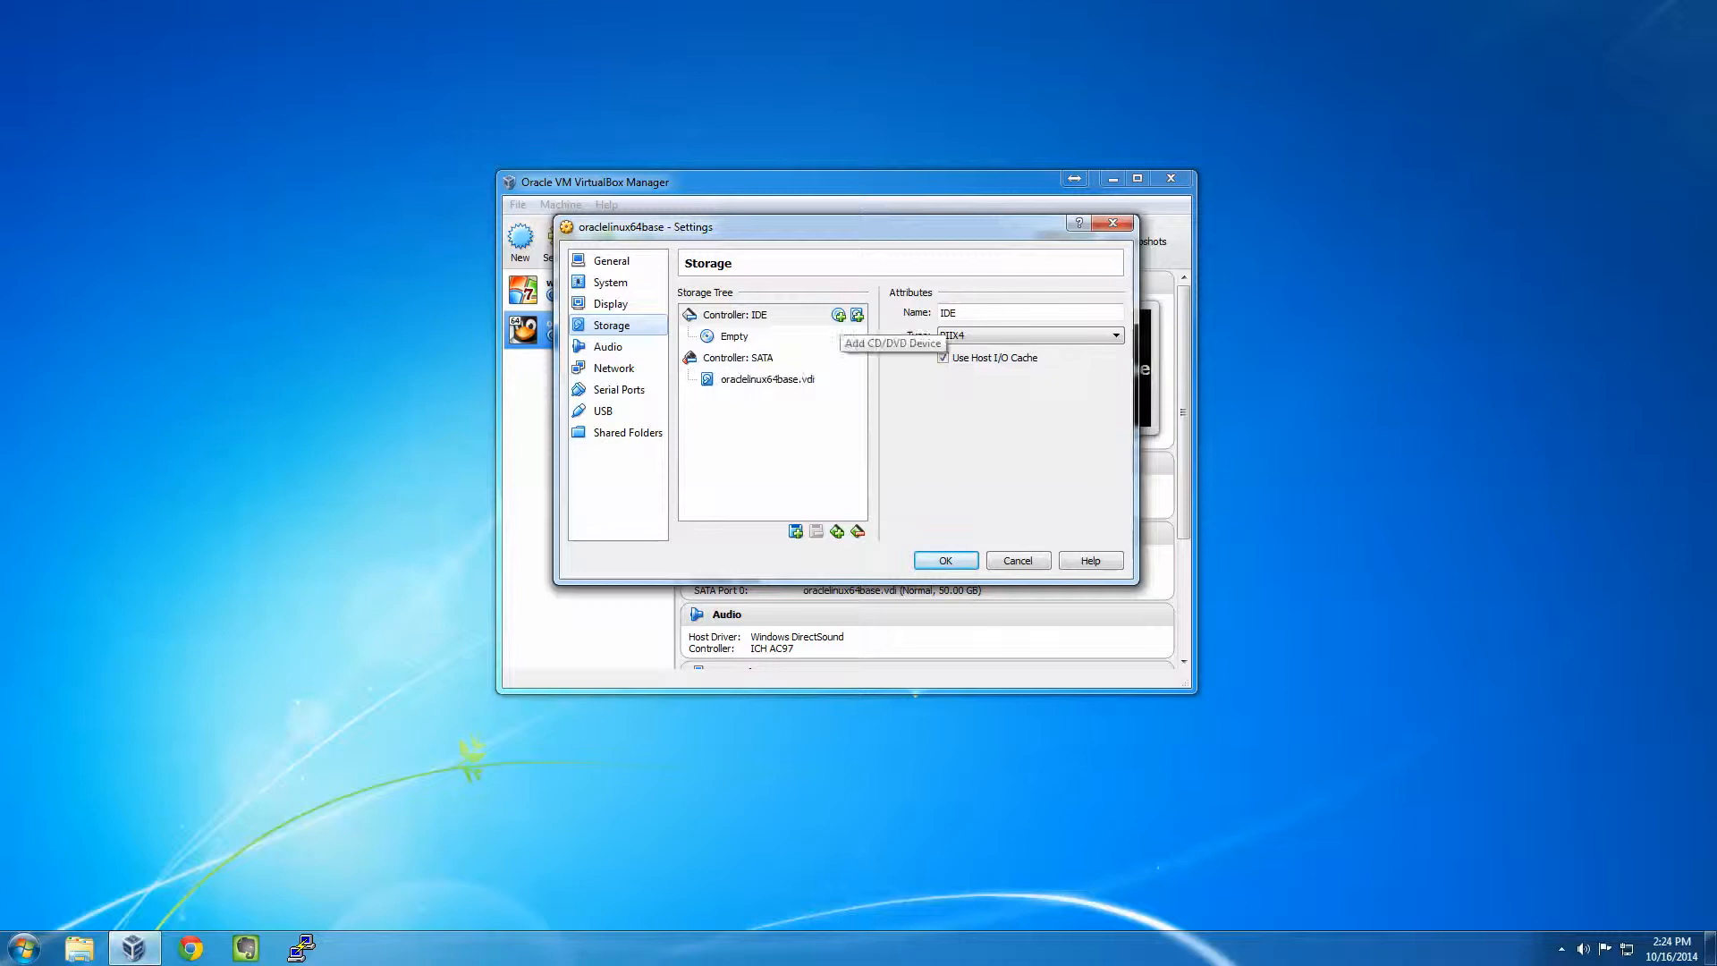
{"action": "left_click", "coordinate": [838, 314]}
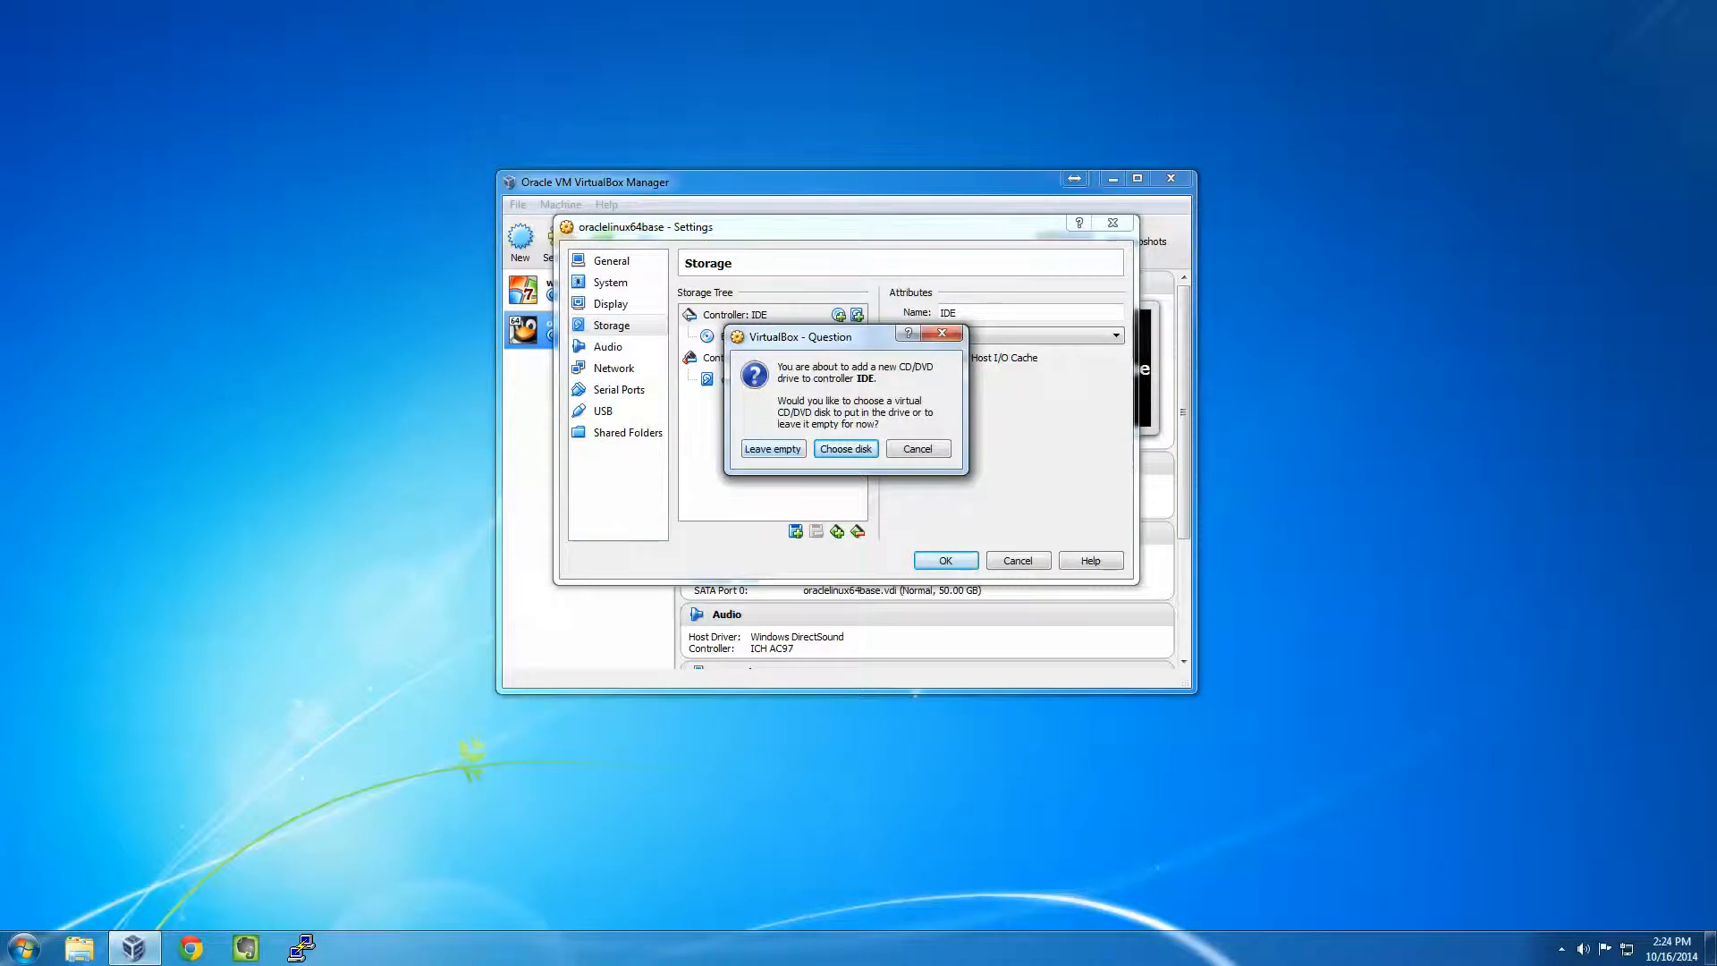
{"action": "key", "text": "Return"}
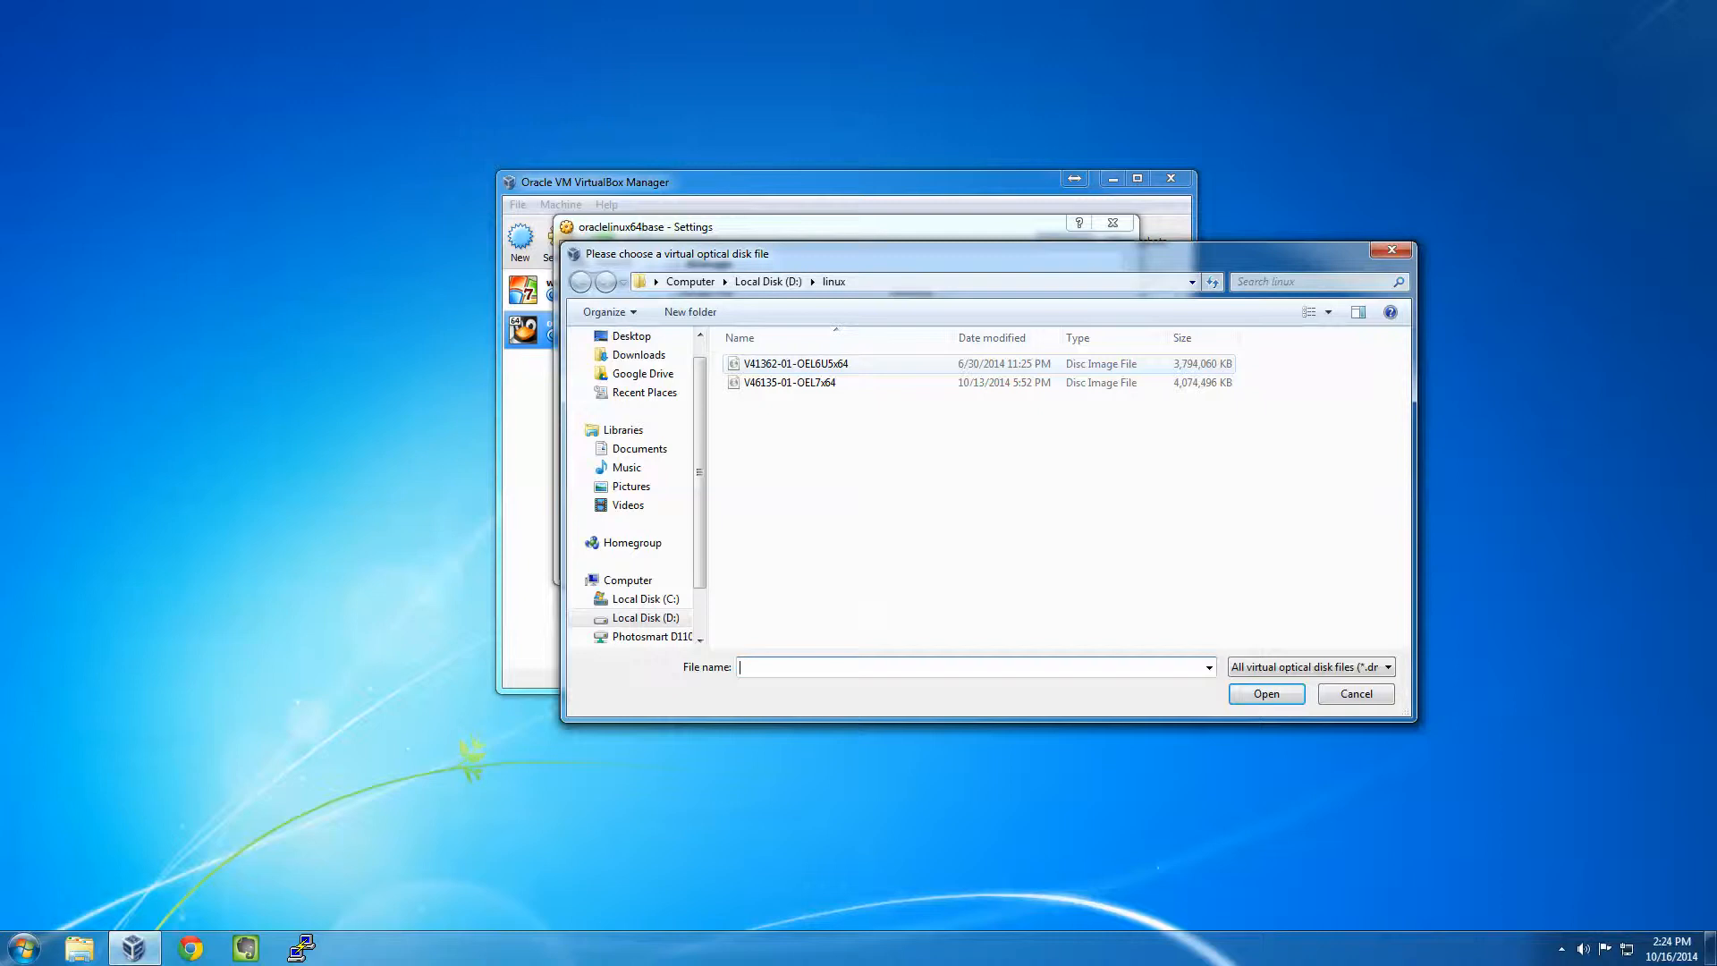
{"action": "double_click", "coordinate": [796, 364]}
- Remove the leftover empty optical drive and save the storage settings
{"action": "left_click", "coordinate": [734, 358]}
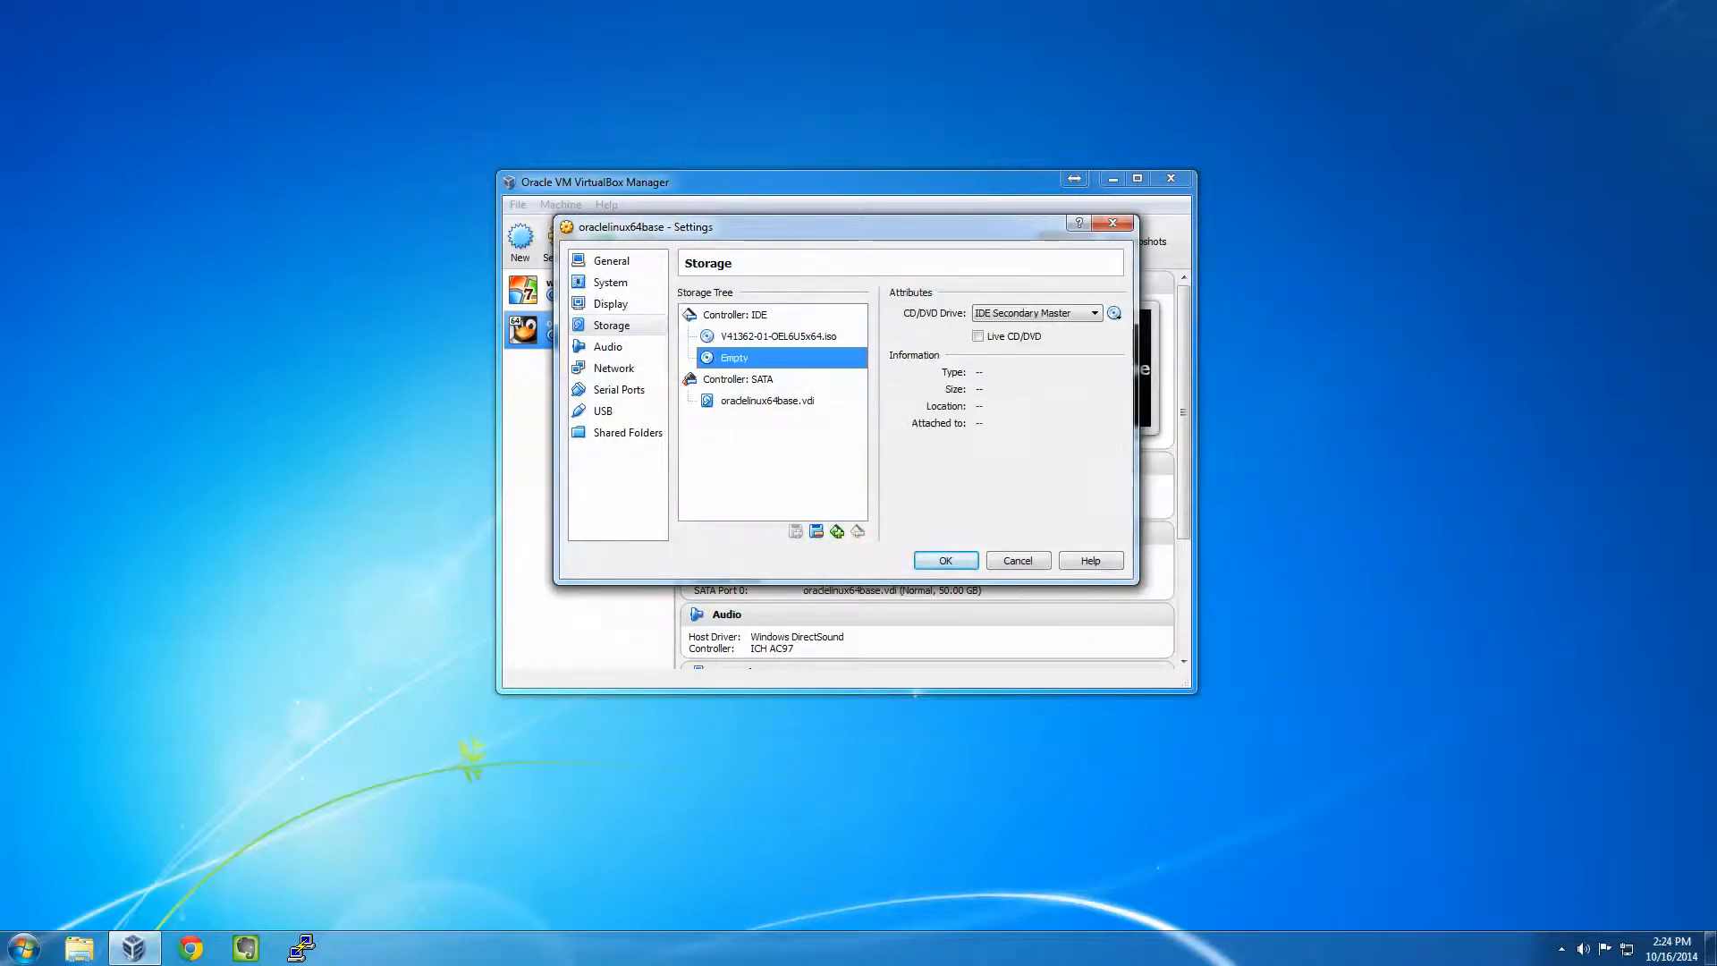
{"action": "left_click", "coordinate": [816, 532]}
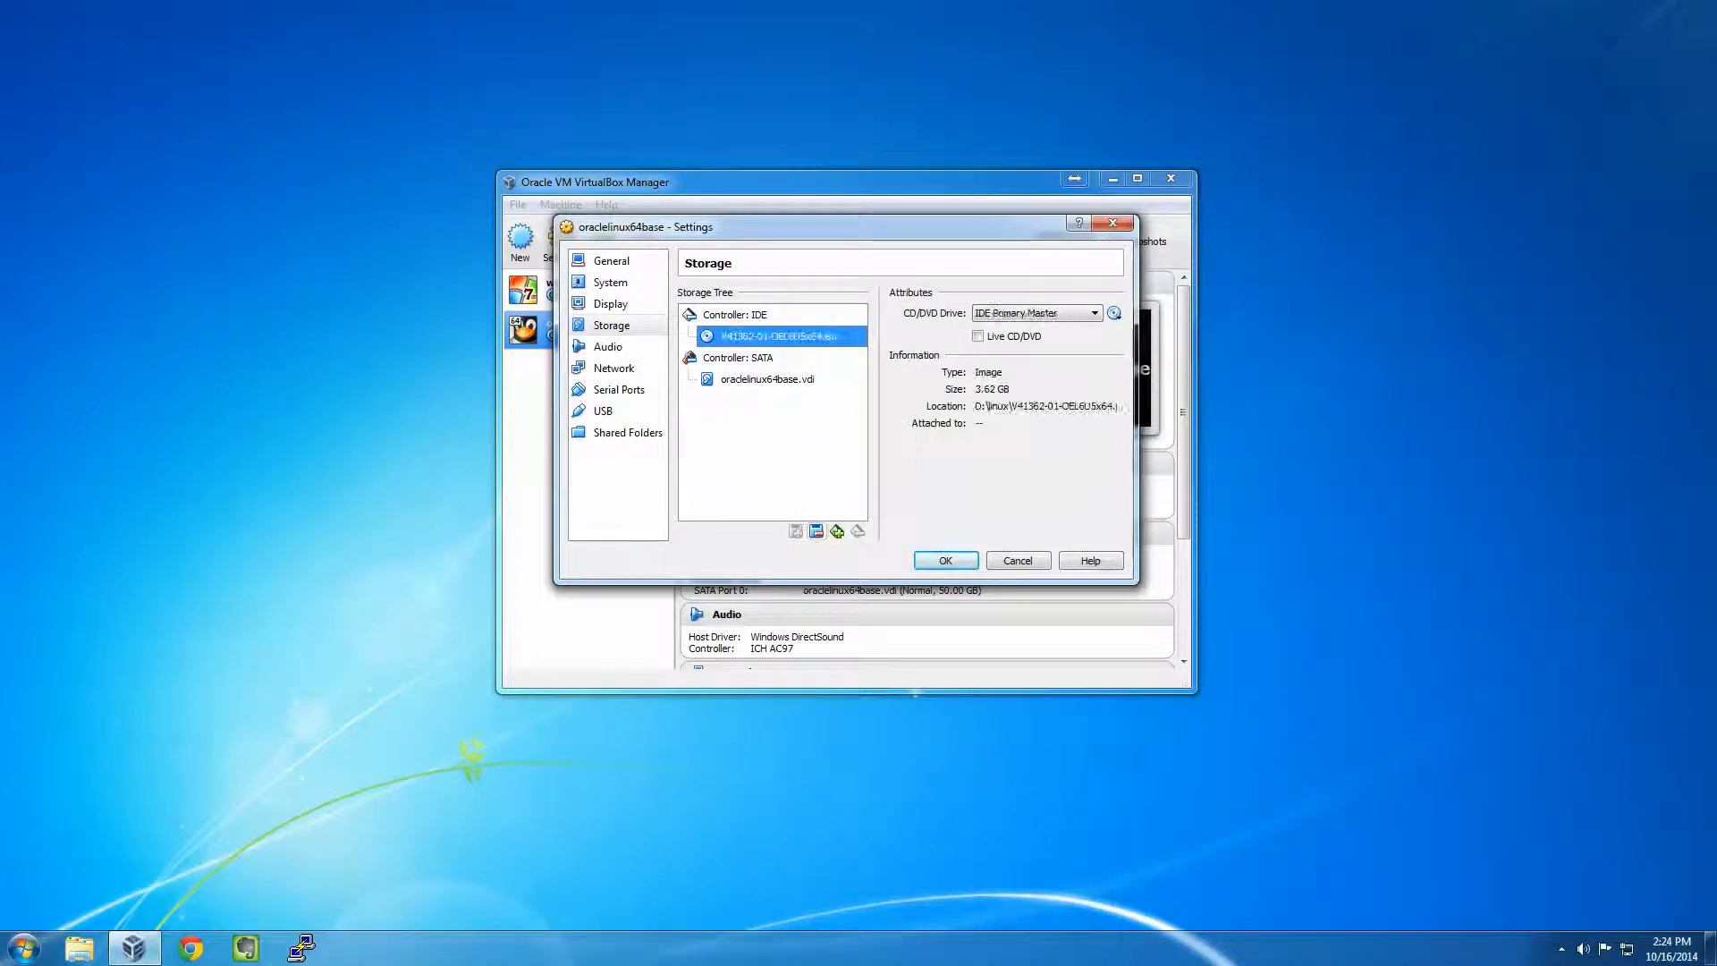
{"action": "left_click", "coordinate": [946, 560]}
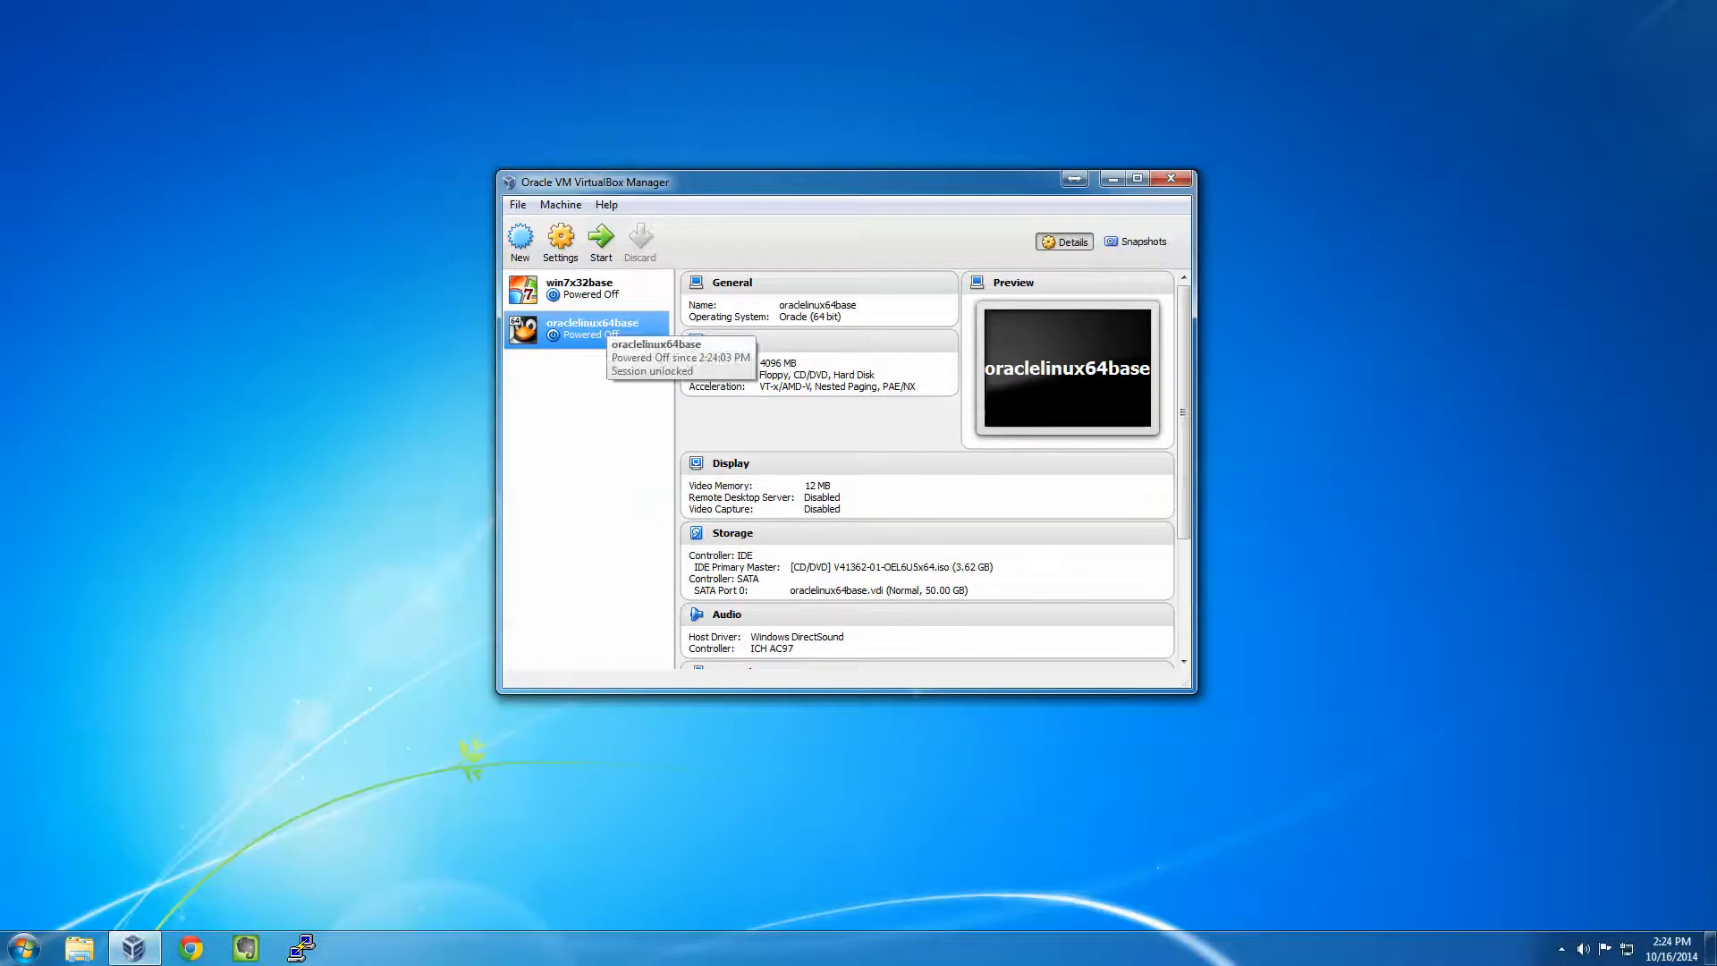
- Set the VM's System > Processor count to 2
{"action": "right_click", "coordinate": [594, 329]}
{"action": "left_click", "coordinate": [617, 339]}
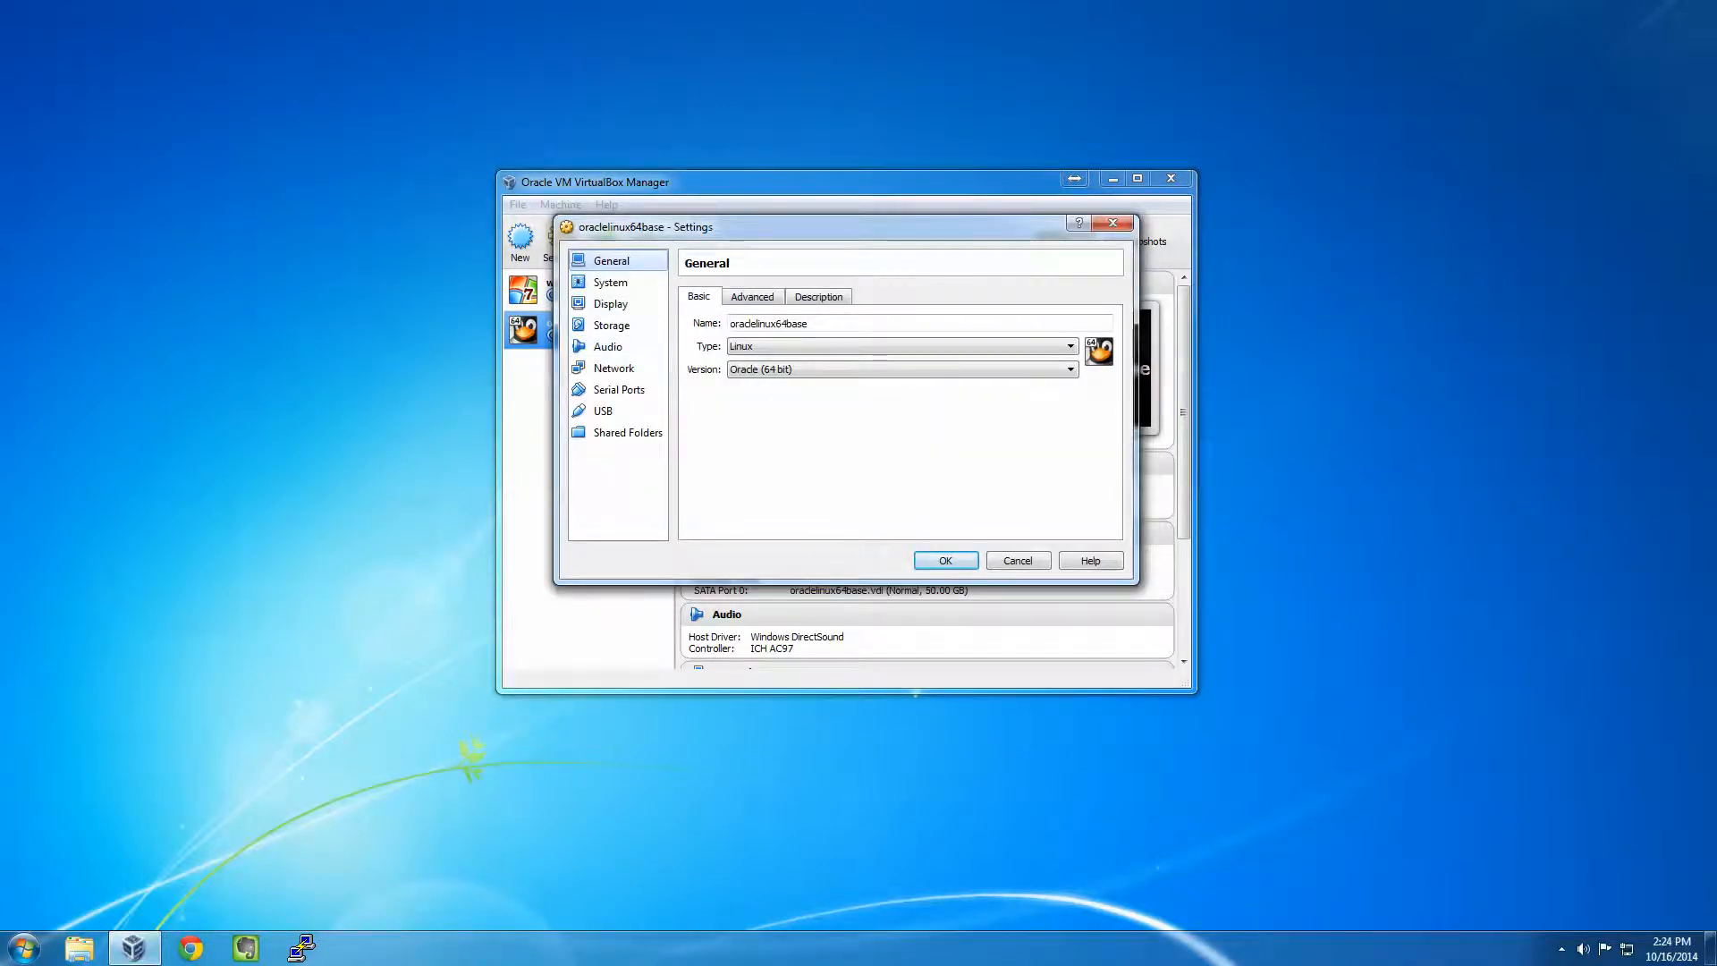
{"action": "left_click", "coordinate": [752, 297]}
{"action": "left_click", "coordinate": [611, 282]}
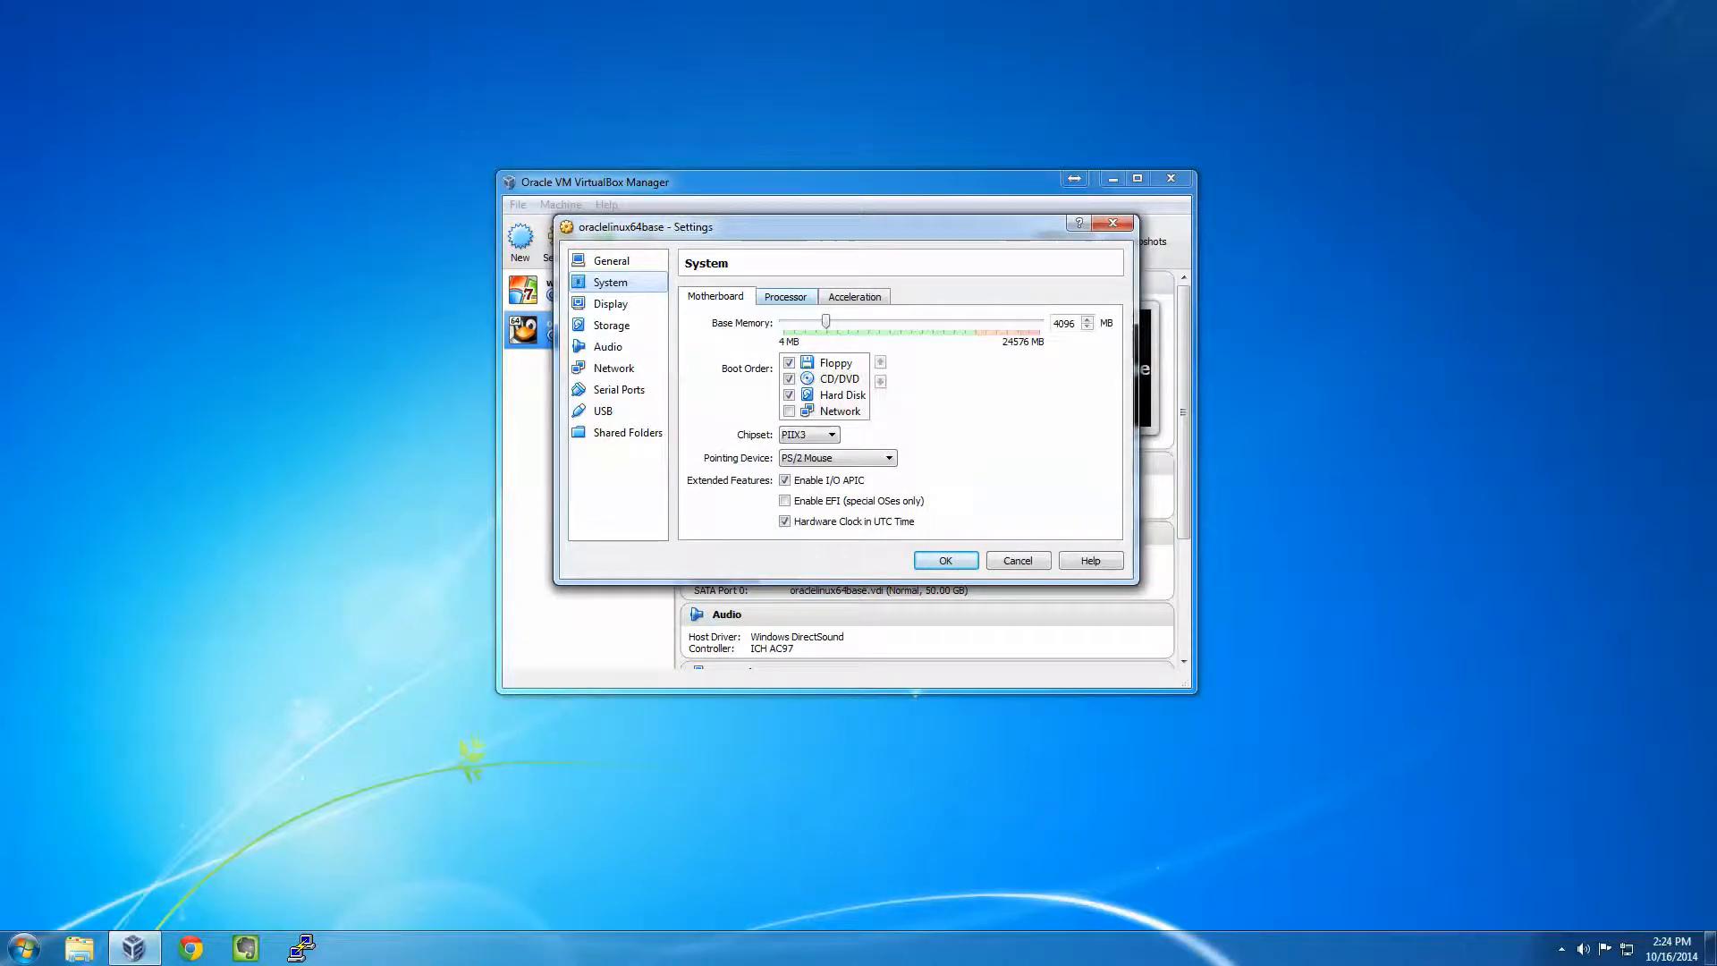
{"action": "left_click", "coordinate": [786, 297]}
{"action": "double_click", "coordinate": [1077, 324]}
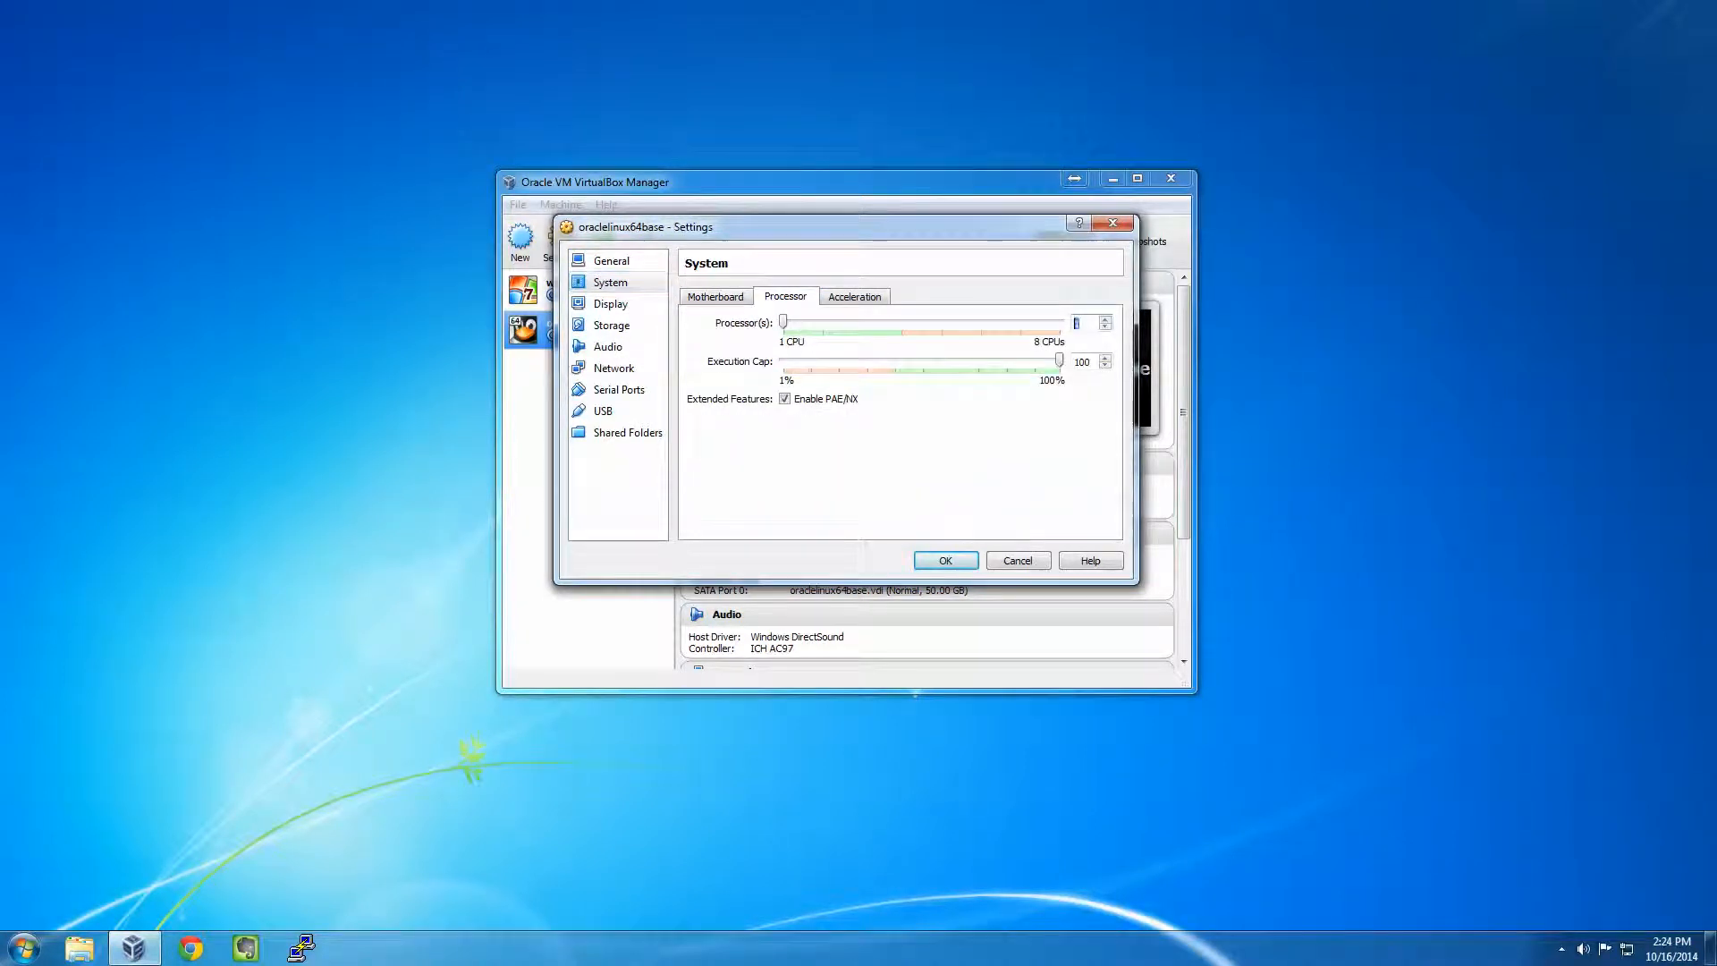
{"action": "type", "text": "2"}
- Save the settings, start the VM and boot 'Install or upgrade an existing system'
{"action": "left_click", "coordinate": [945, 560]}
{"action": "left_click", "coordinate": [601, 242]}
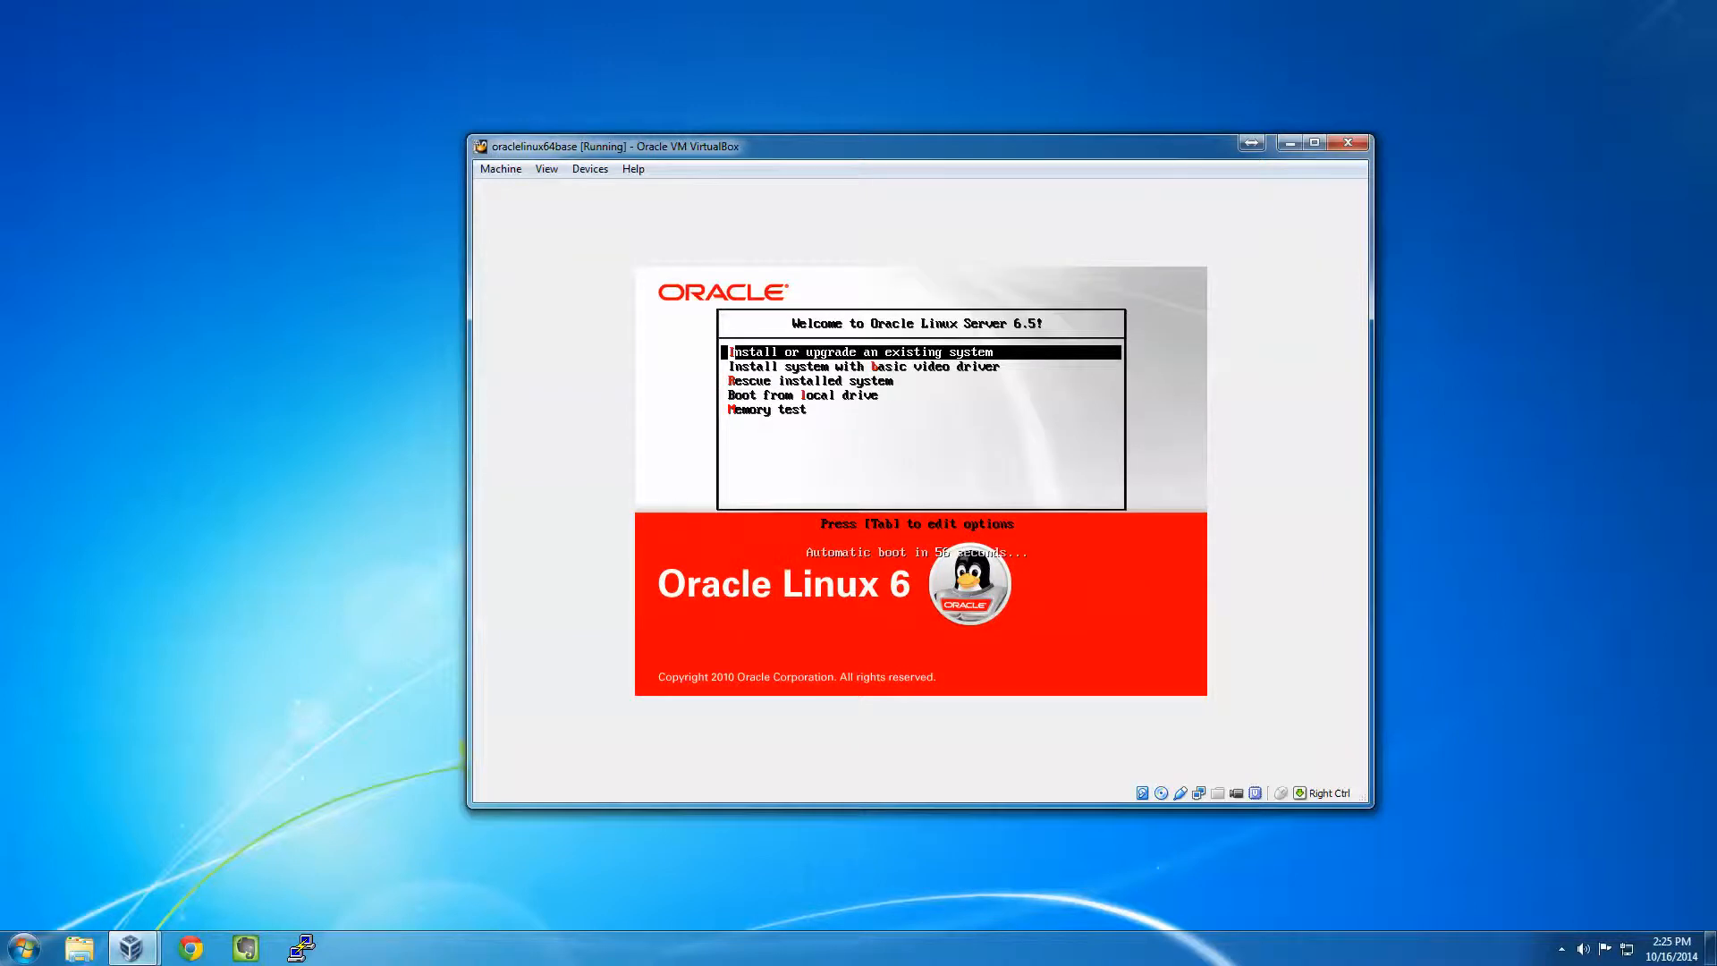
{"action": "key", "text": "Return"}
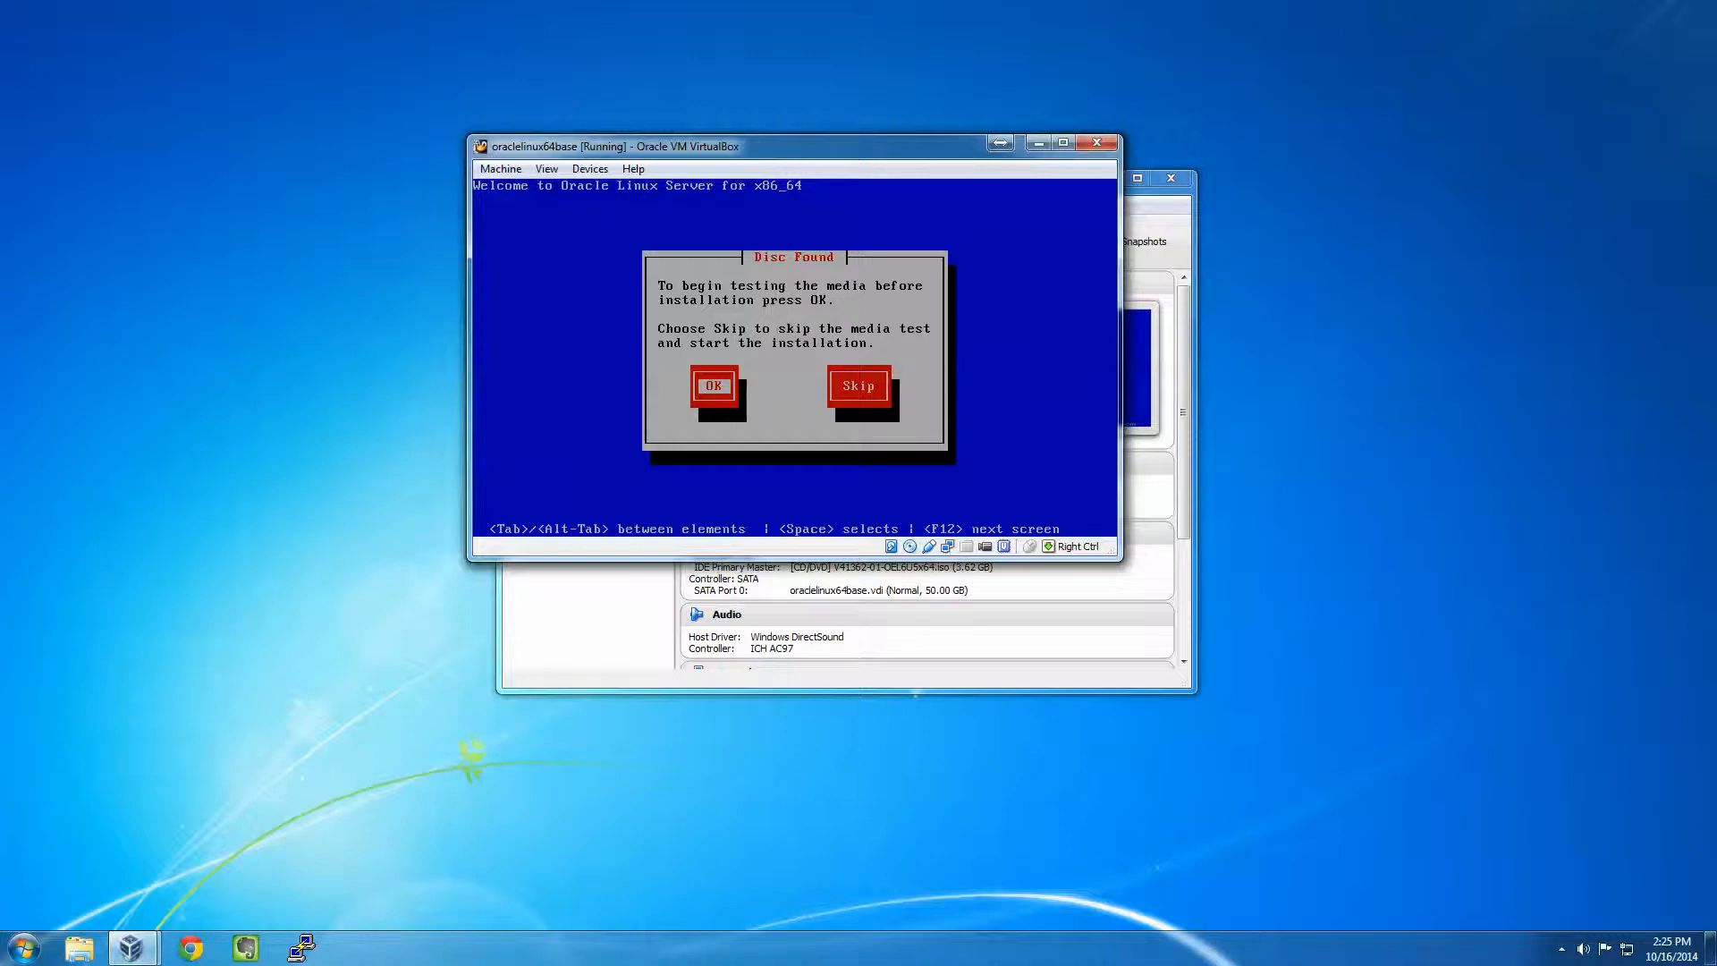
- Skip the media test, accept English, U.S. English keyboard and Basic Storage Devices, and discard disk data
{"action": "key", "text": "Tab"}
{"action": "key", "text": "Return"}
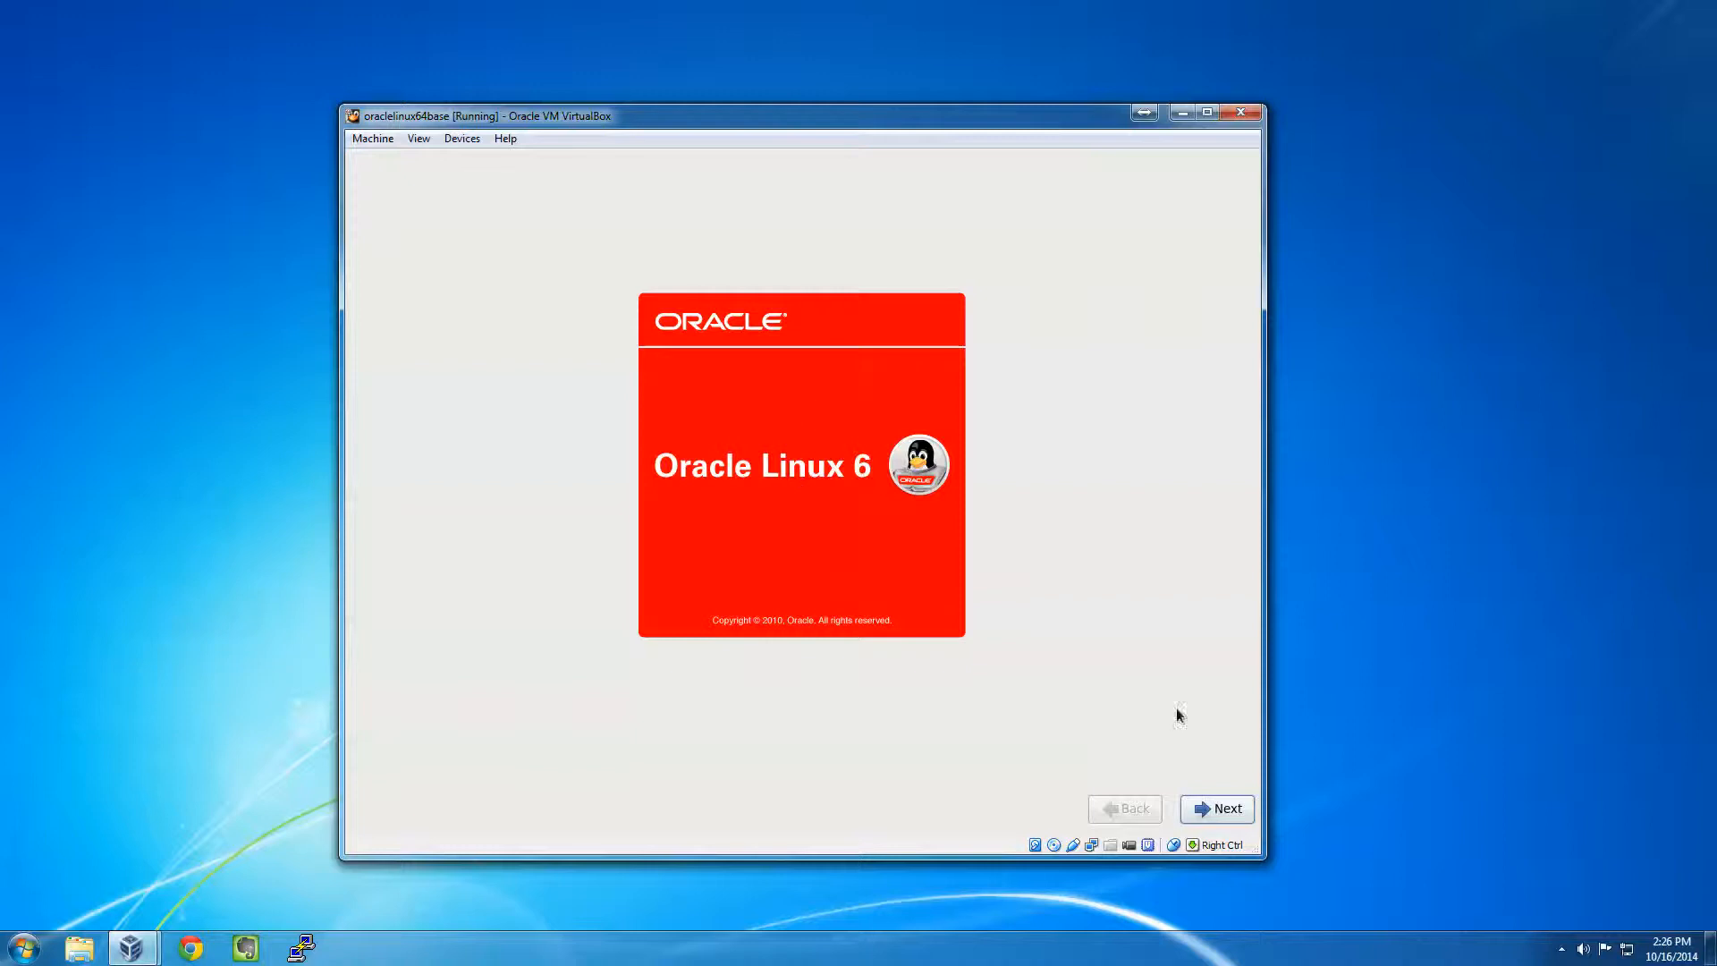
{"action": "left_click", "coordinate": [1236, 816]}
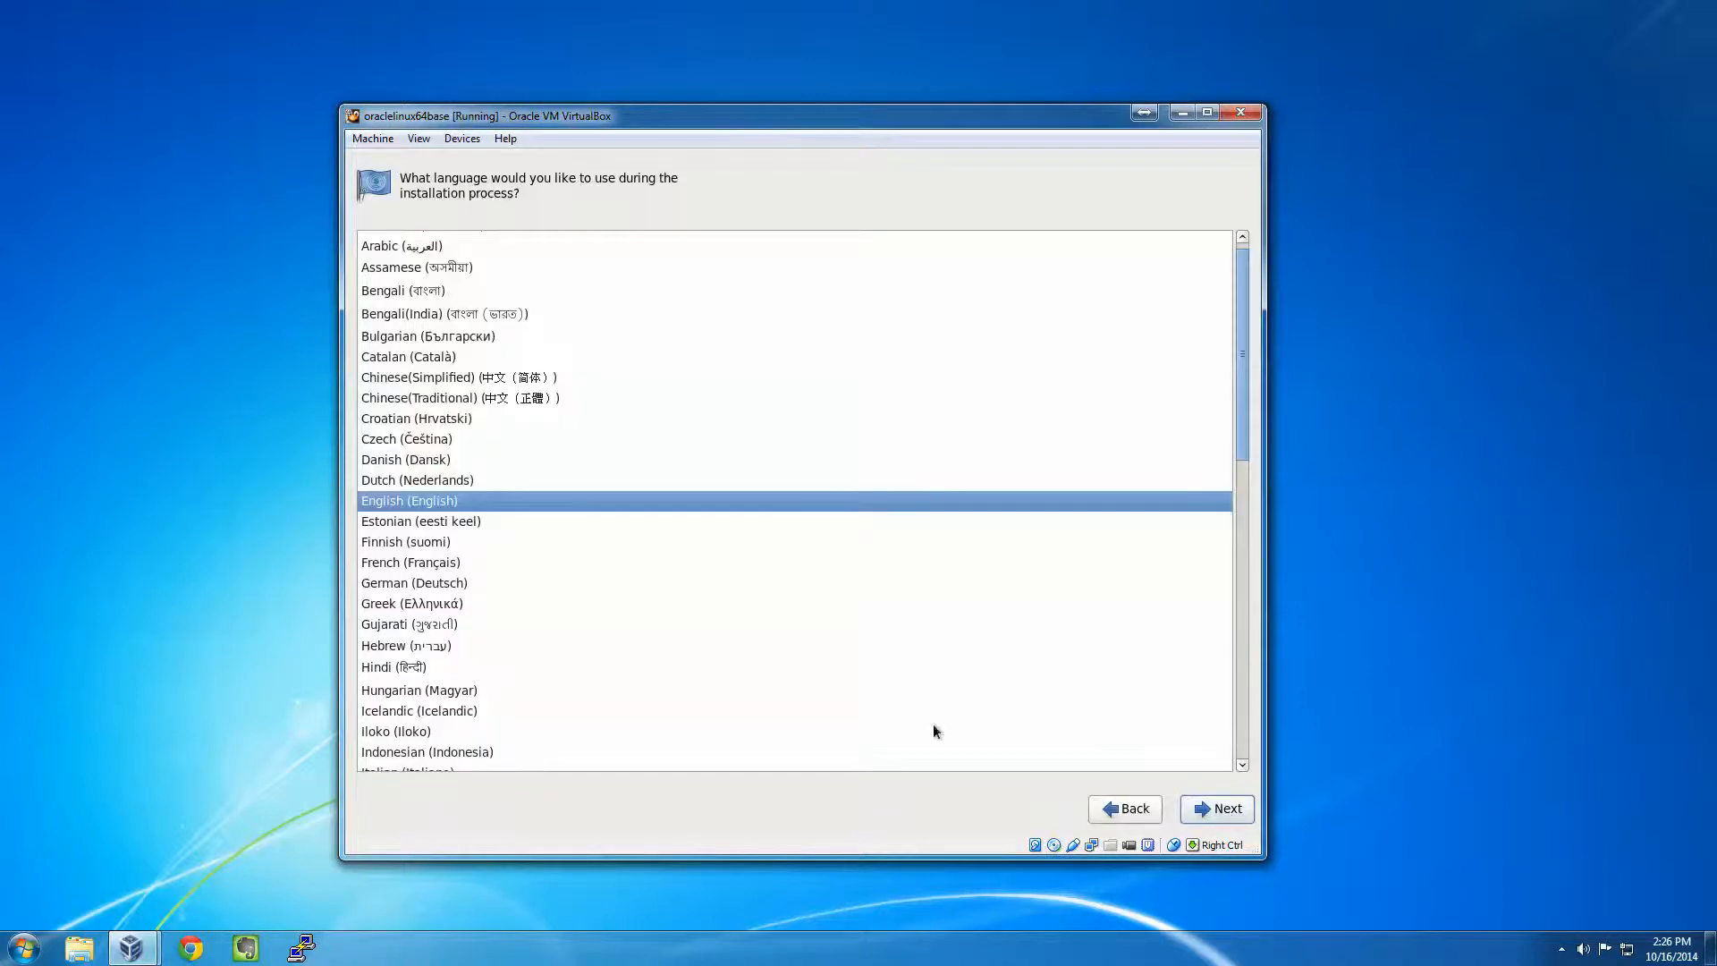
{"action": "left_click", "coordinate": [1206, 809]}
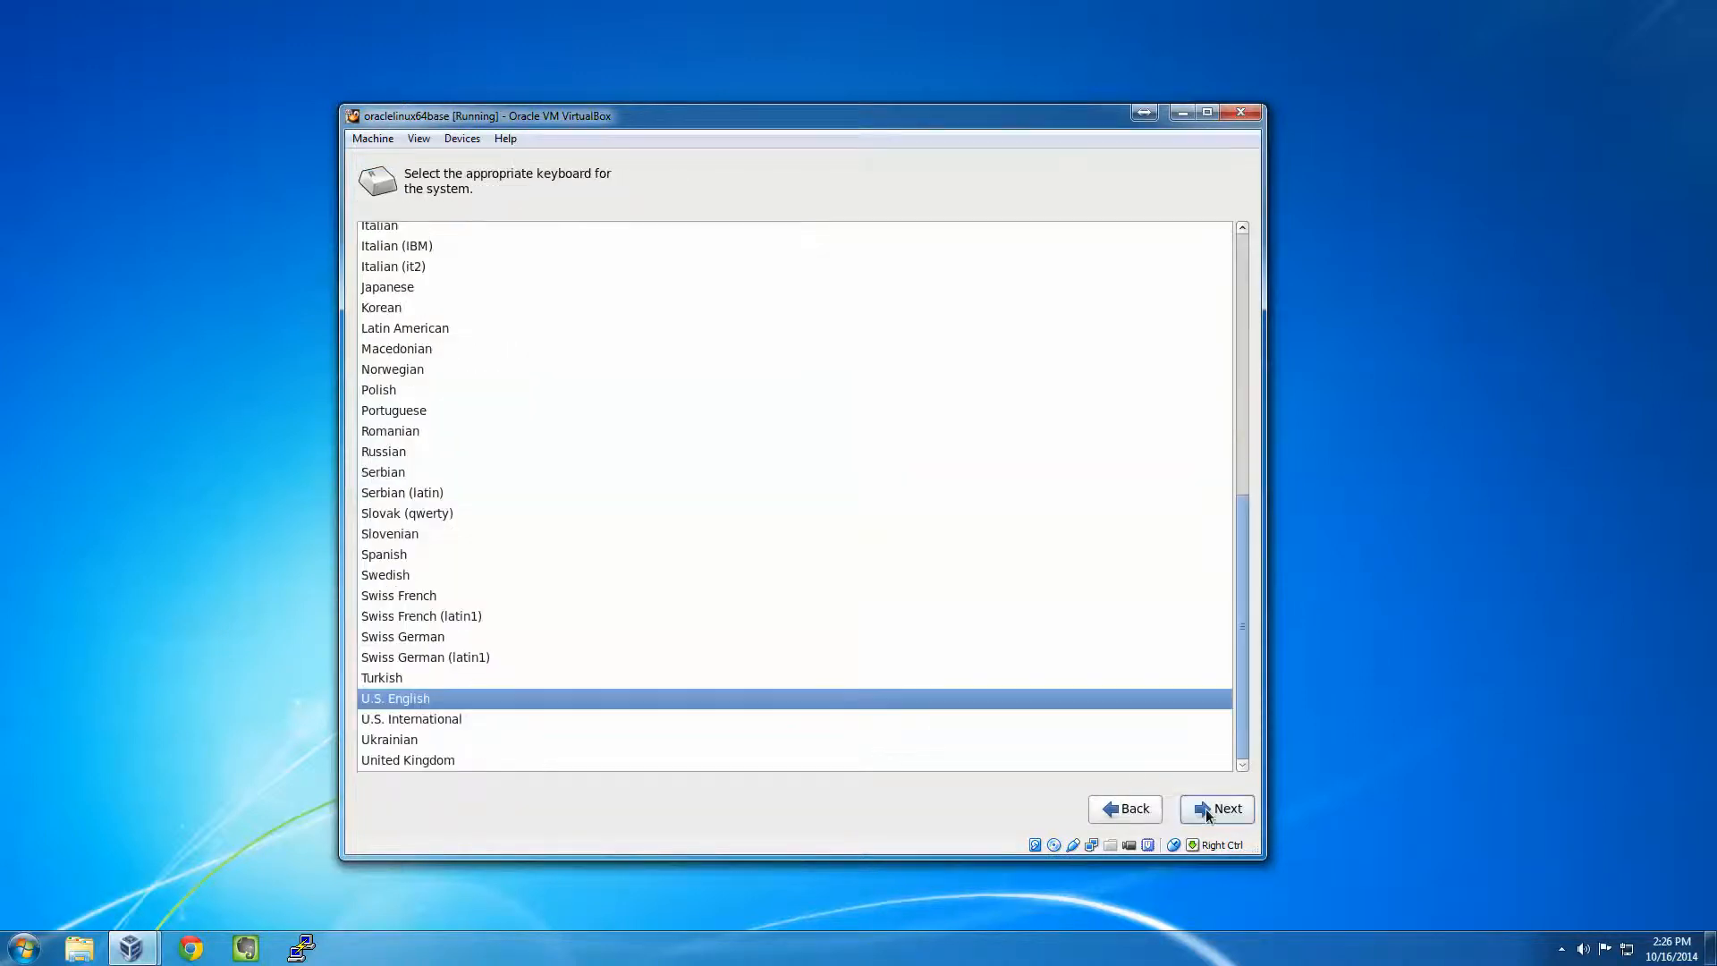
{"action": "left_click", "coordinate": [1206, 809]}
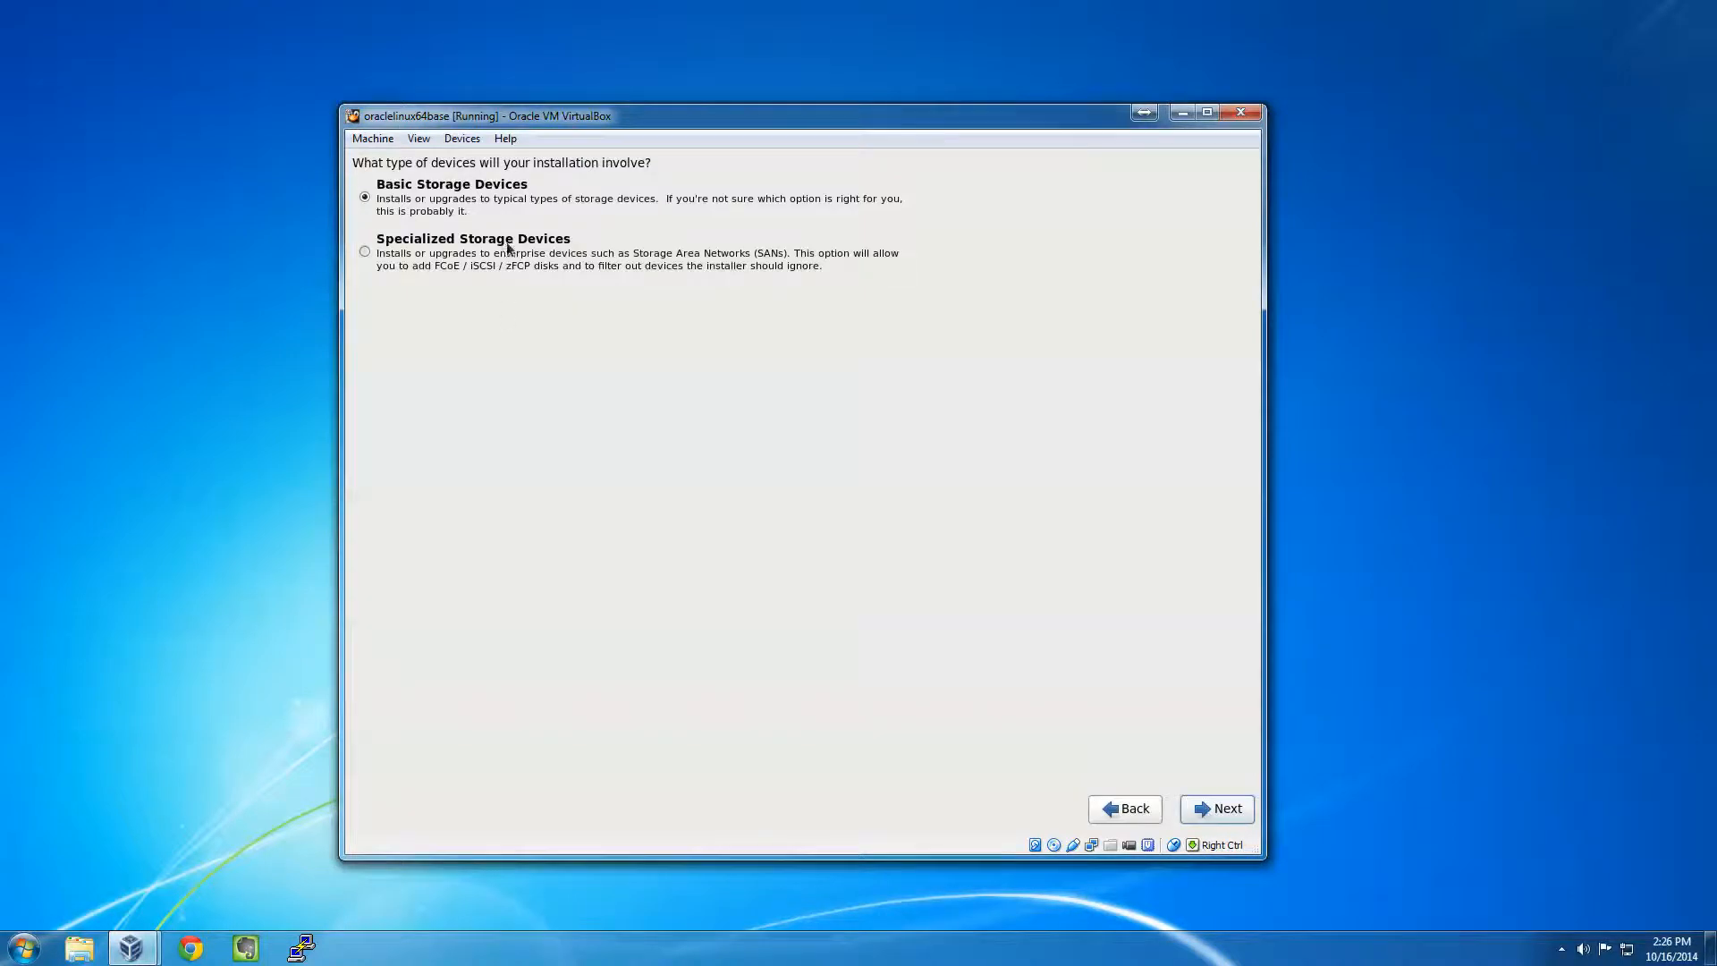
{"action": "left_click", "coordinate": [1236, 809]}
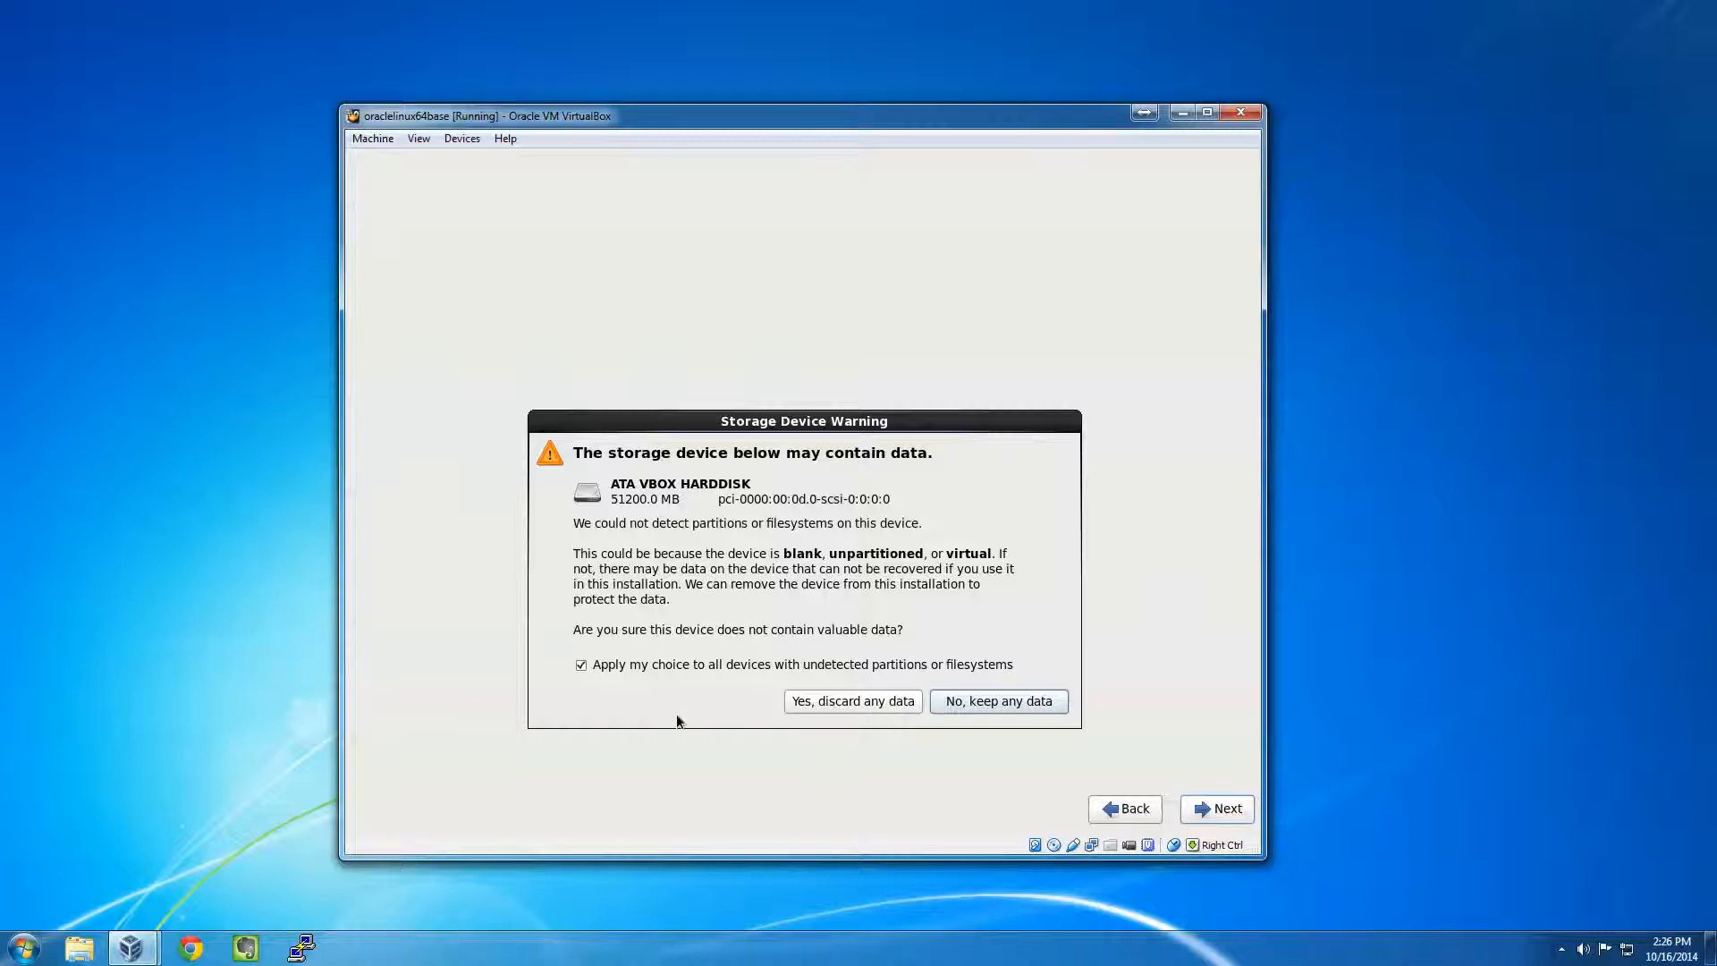
{"action": "left_click", "coordinate": [851, 703]}
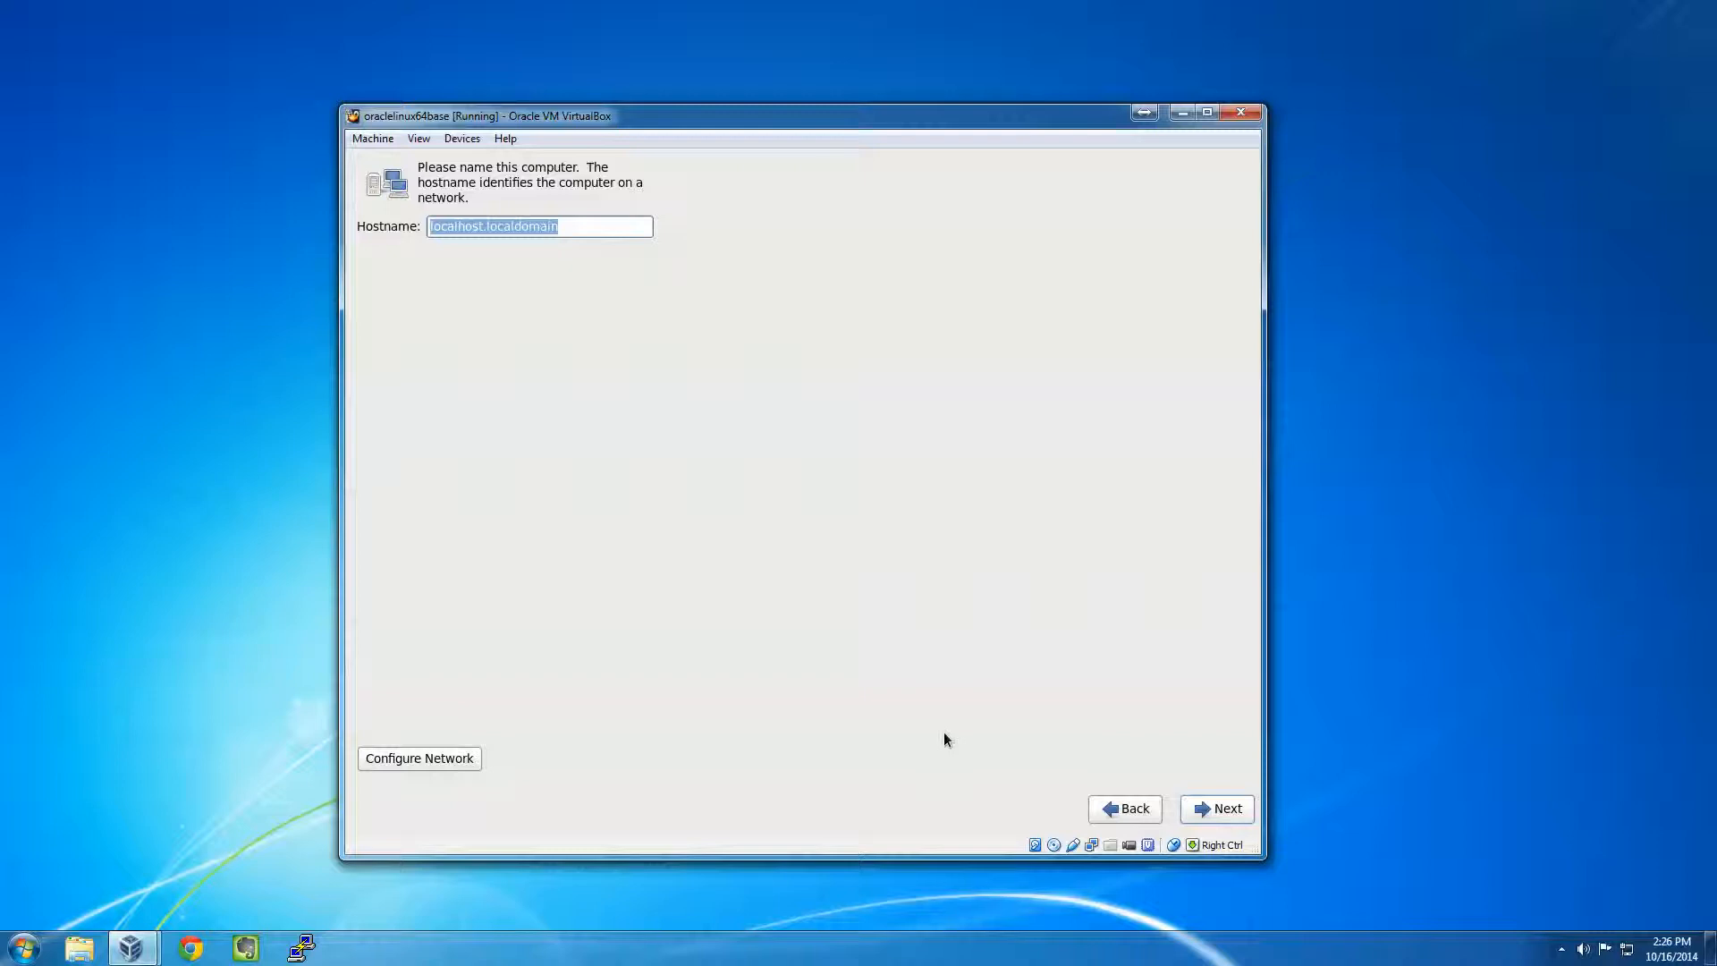
- Set the hostname oel6x64base.simplespider.com and keep the New York time zone
{"action": "type", "text": "oel"}
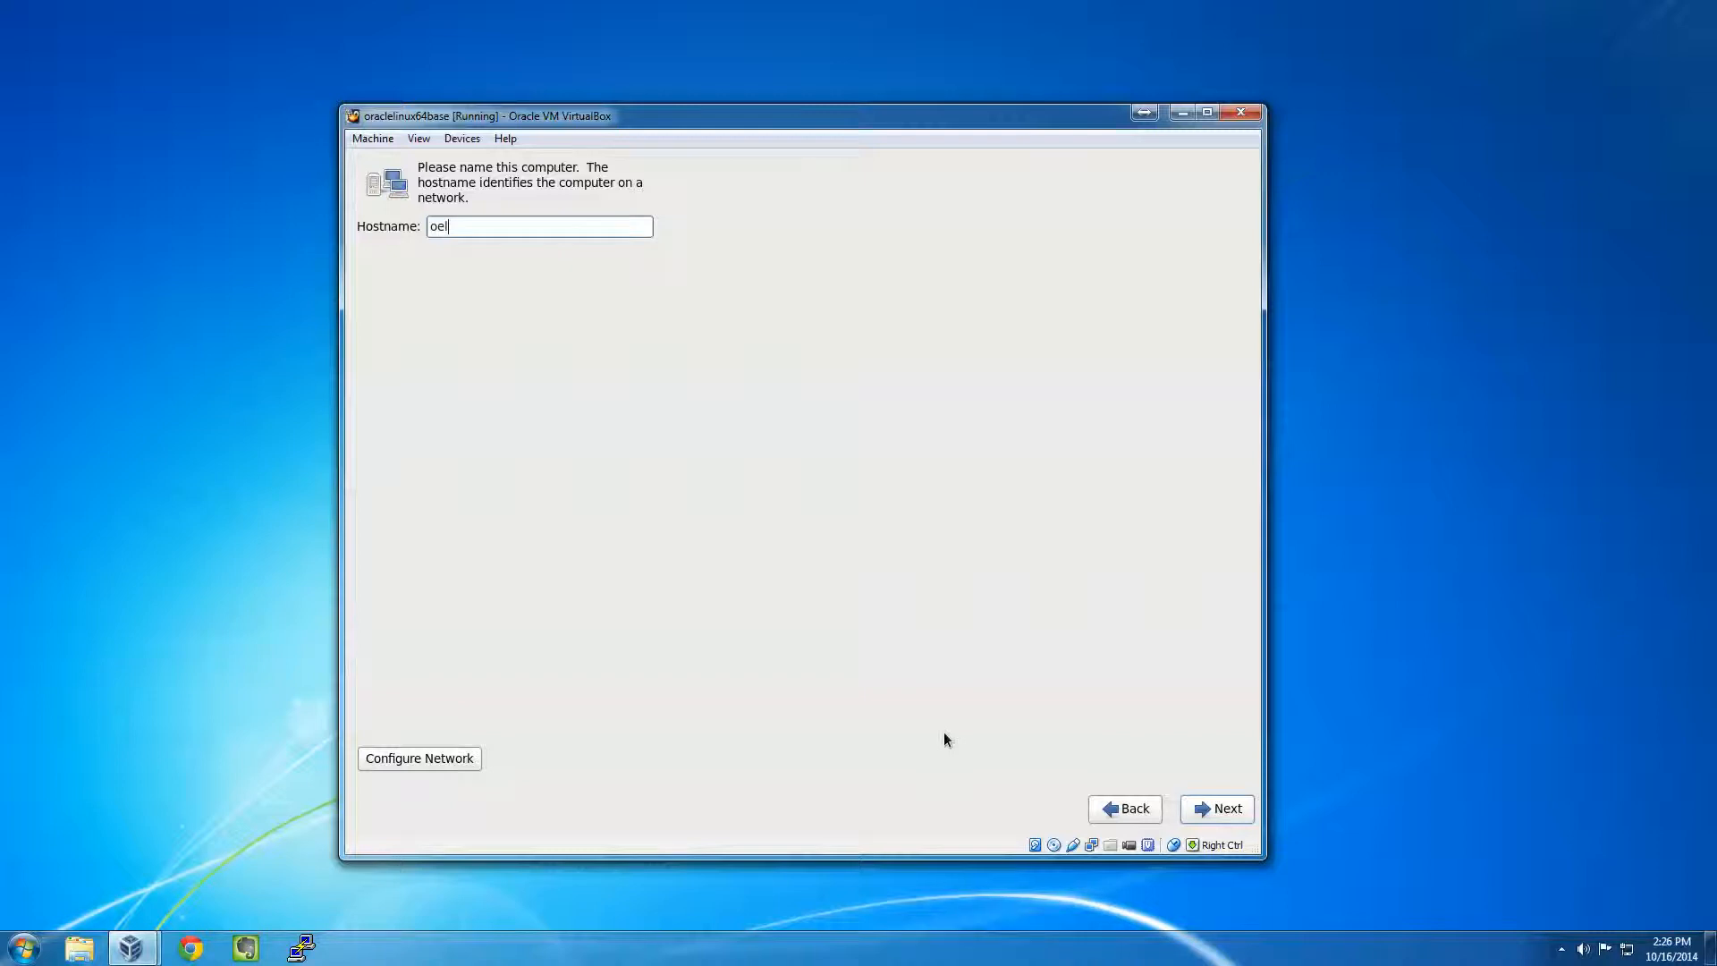
{"action": "type", "text": "6x64base.simplespider,com"}
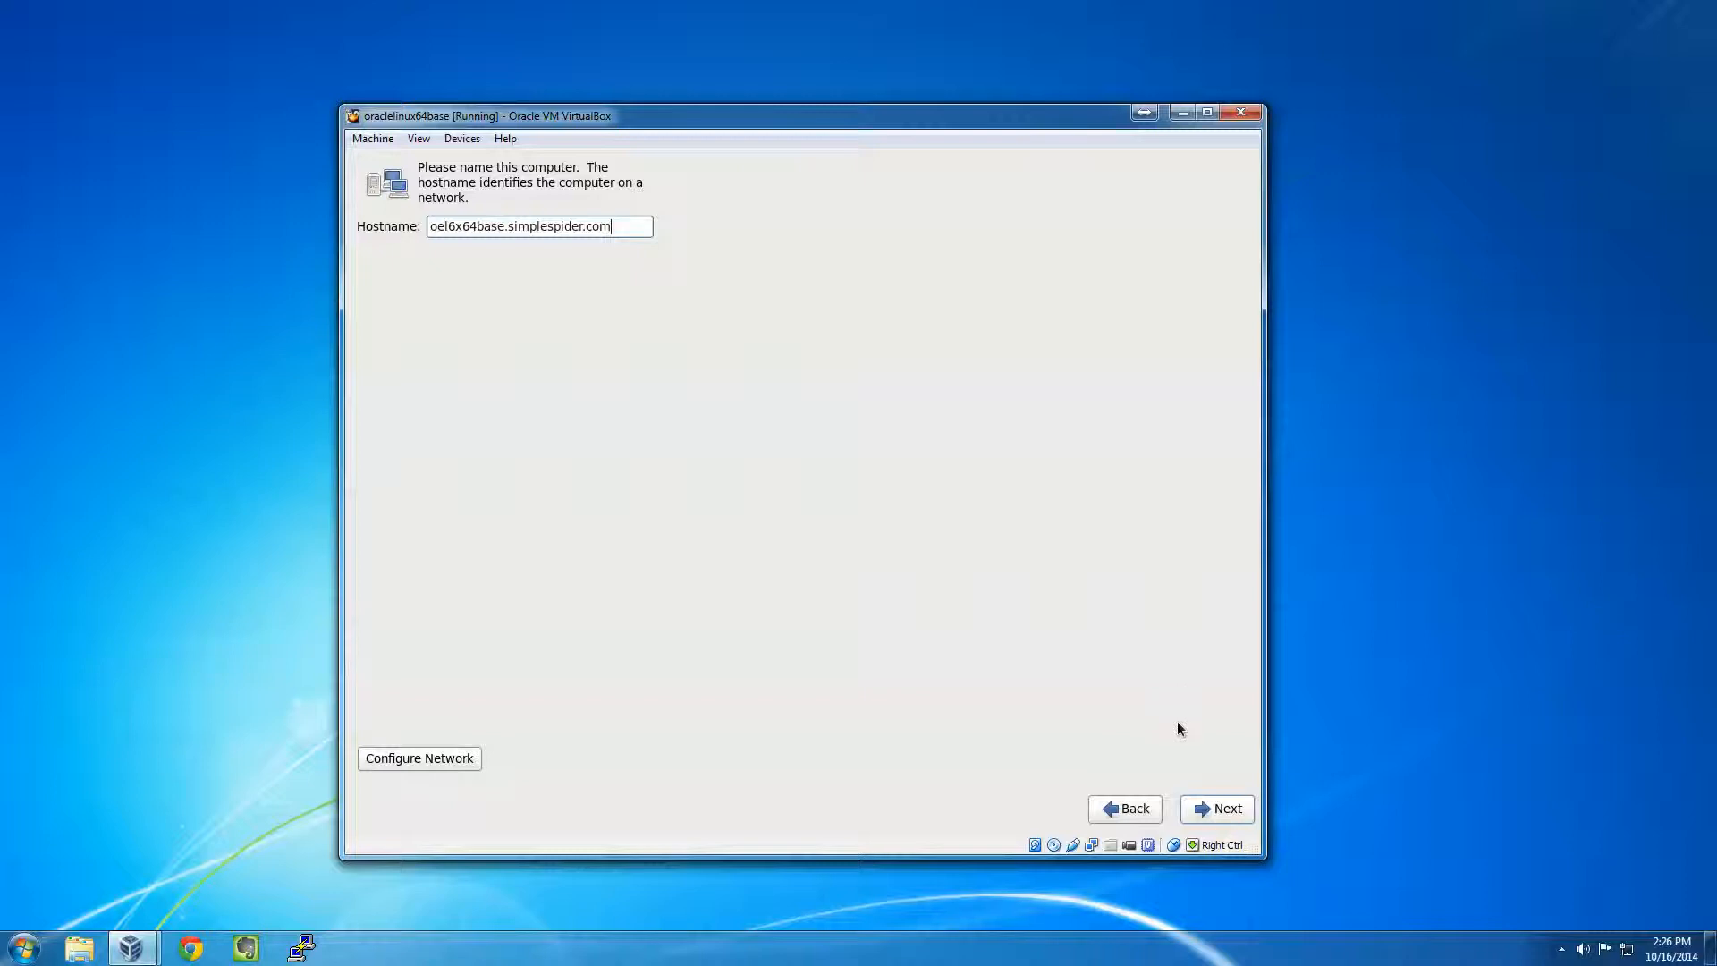
{"action": "left_click", "coordinate": [1226, 810]}
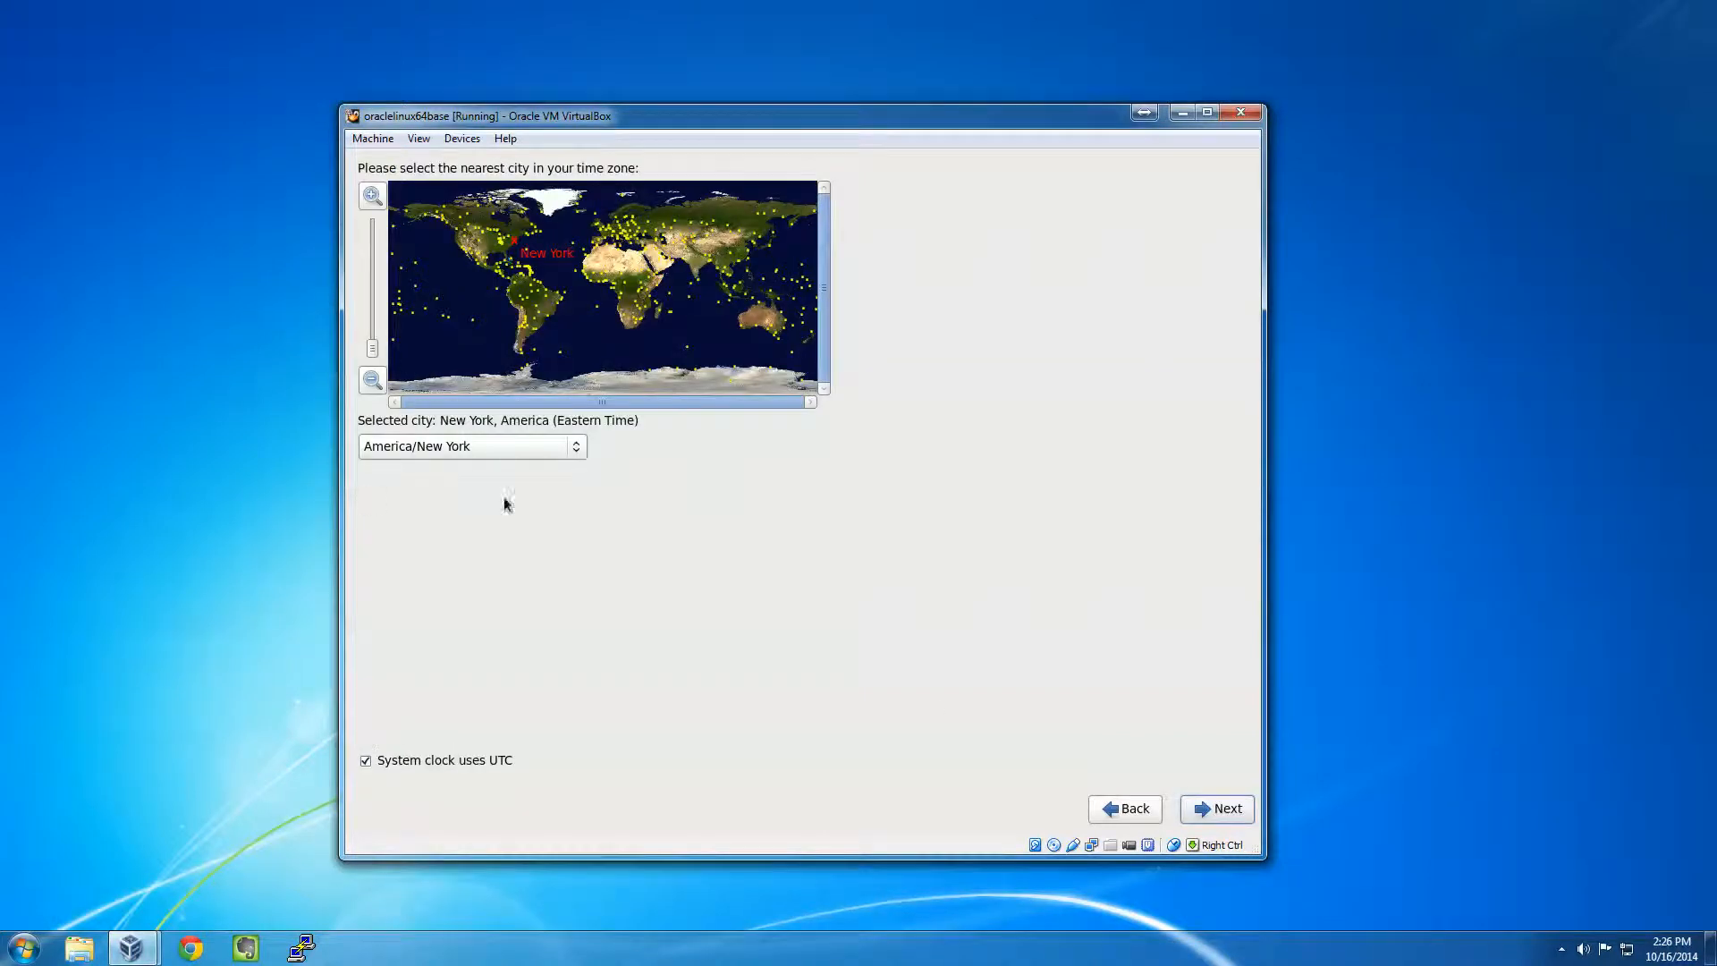
{"action": "left_click", "coordinate": [1237, 818]}
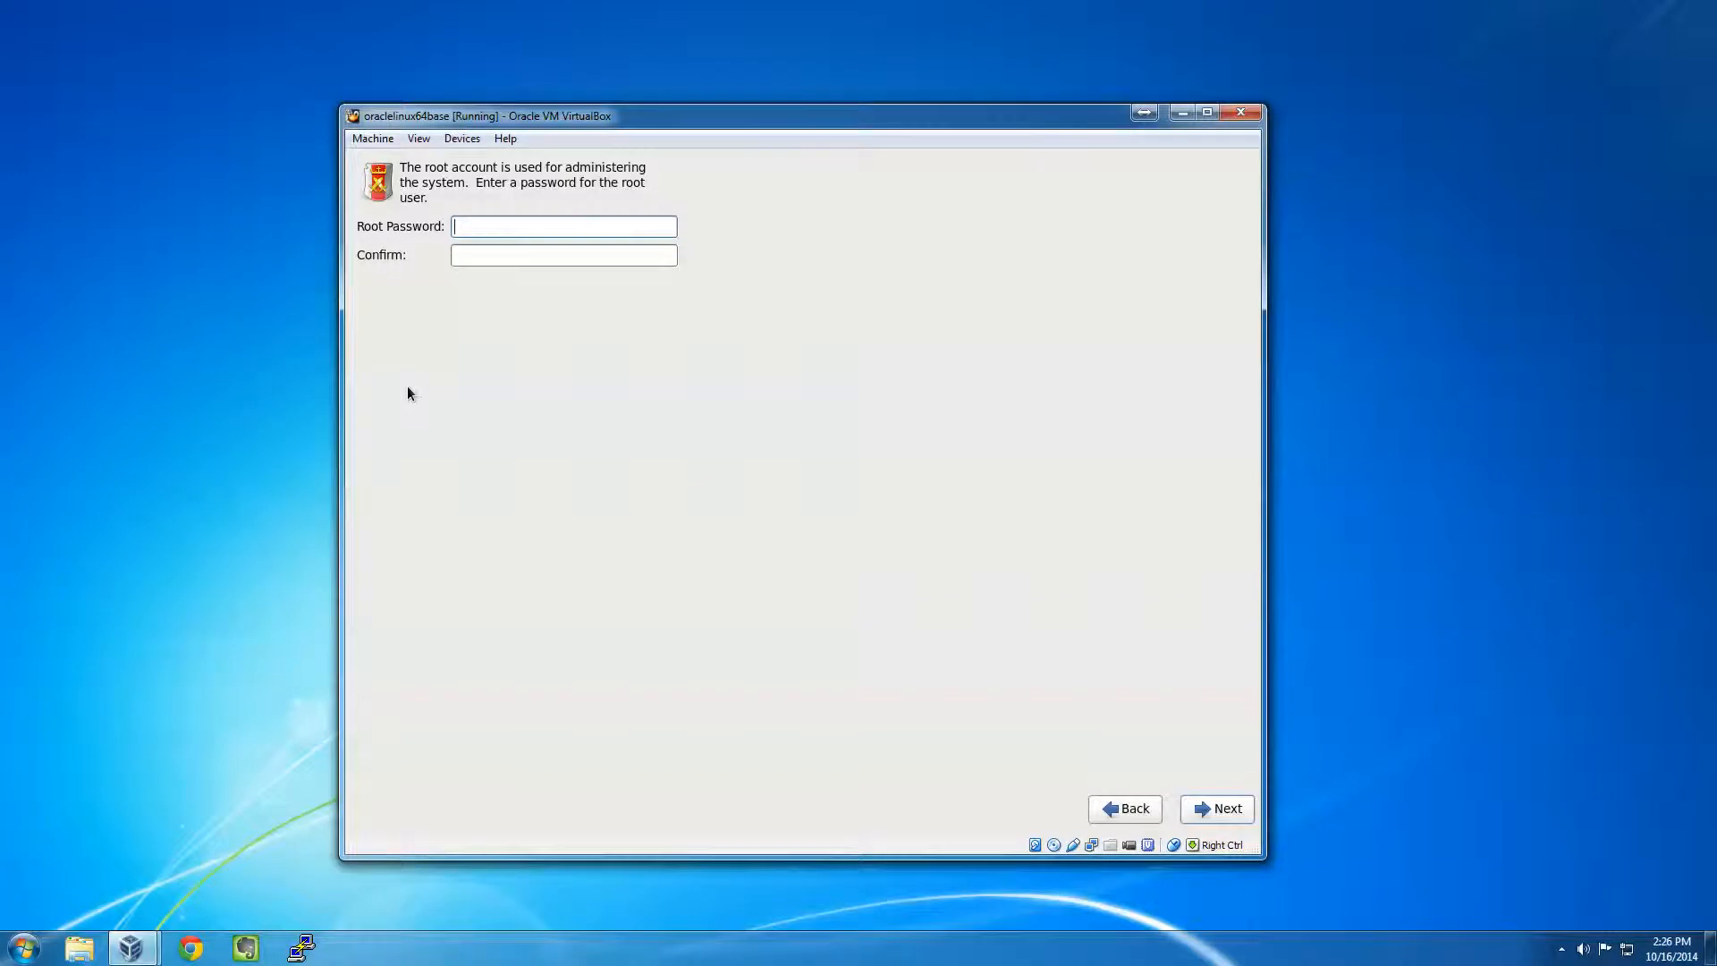
- Enter and confirm the root password
{"action": "type", "text": "oracle123456"}
{"action": "key", "text": "Tab"}
{"action": "type", "text": "o"}
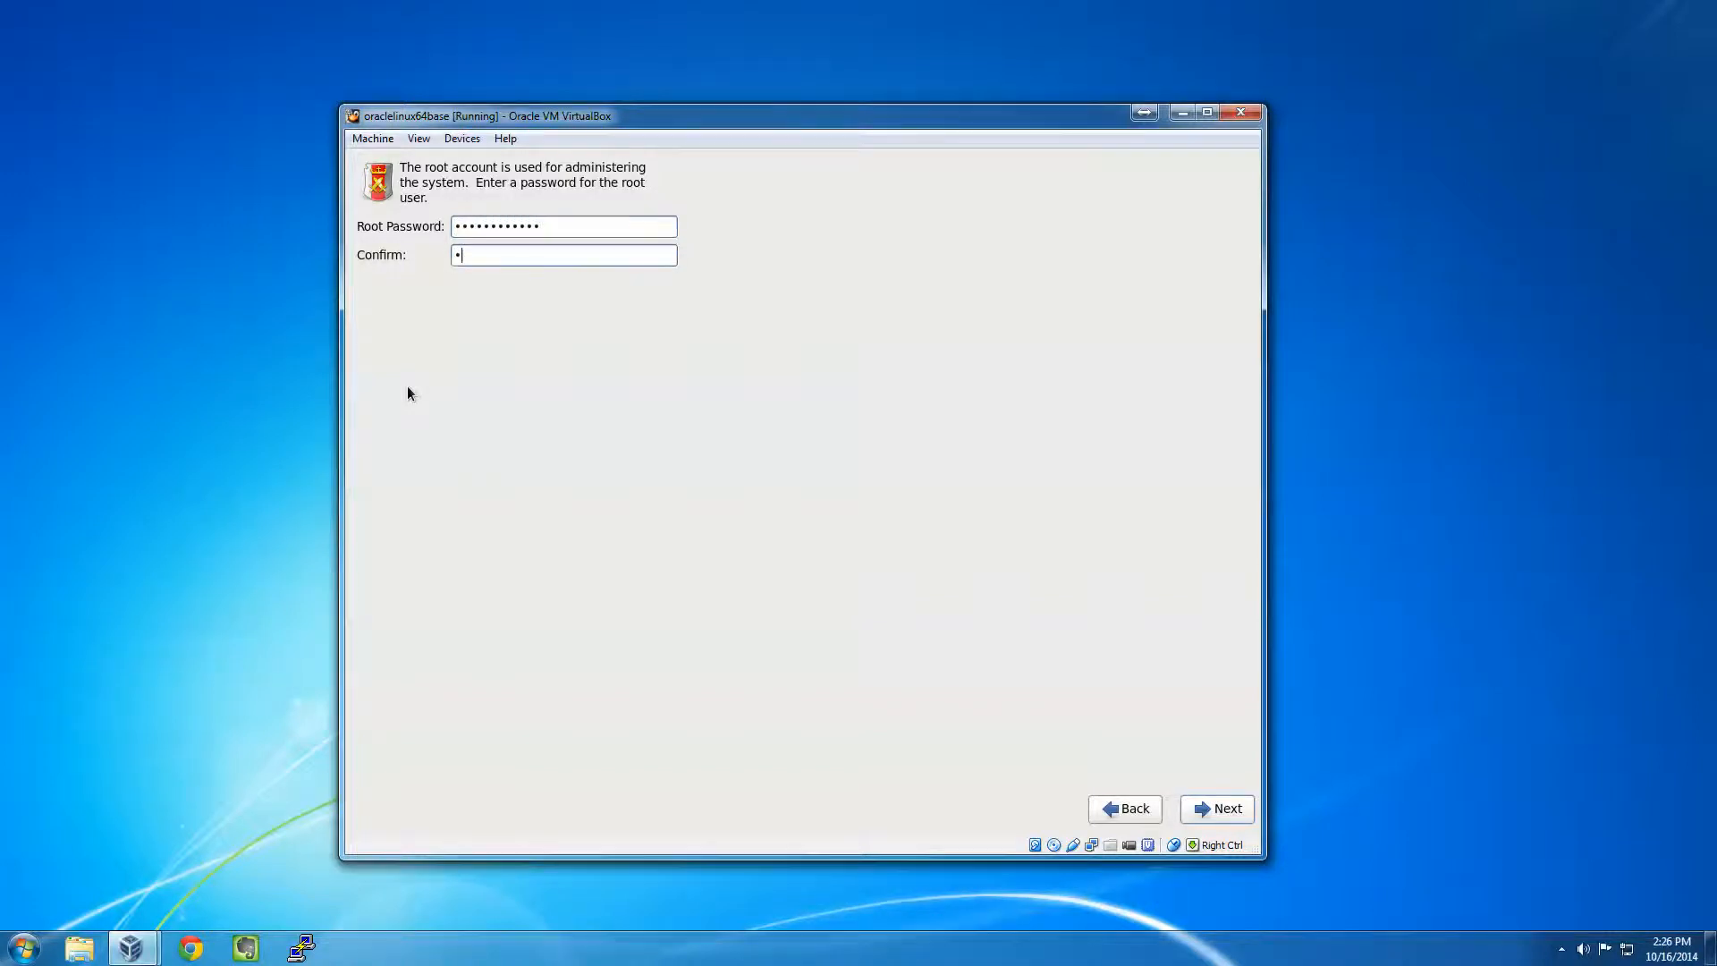
{"action": "type", "text": "racle123456"}
{"action": "left_click", "coordinate": [1188, 805]}
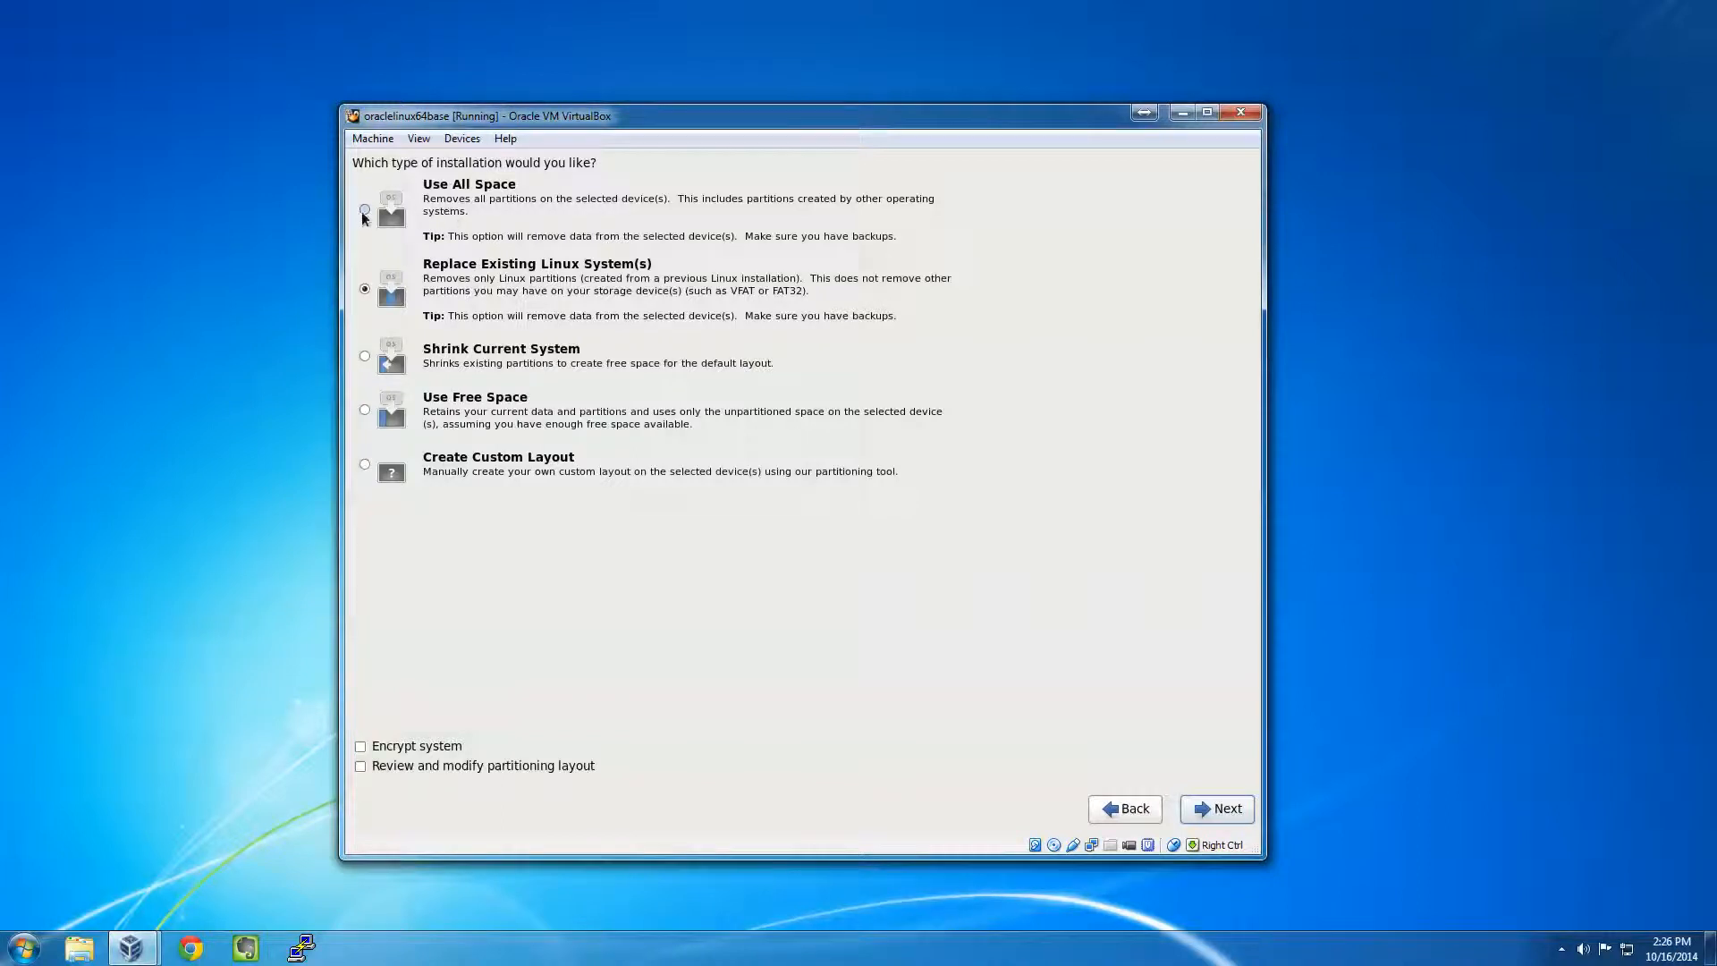
- Choose Use All Space with the review option to show the proposed LVM partition layout
{"action": "left_click", "coordinate": [365, 211]}
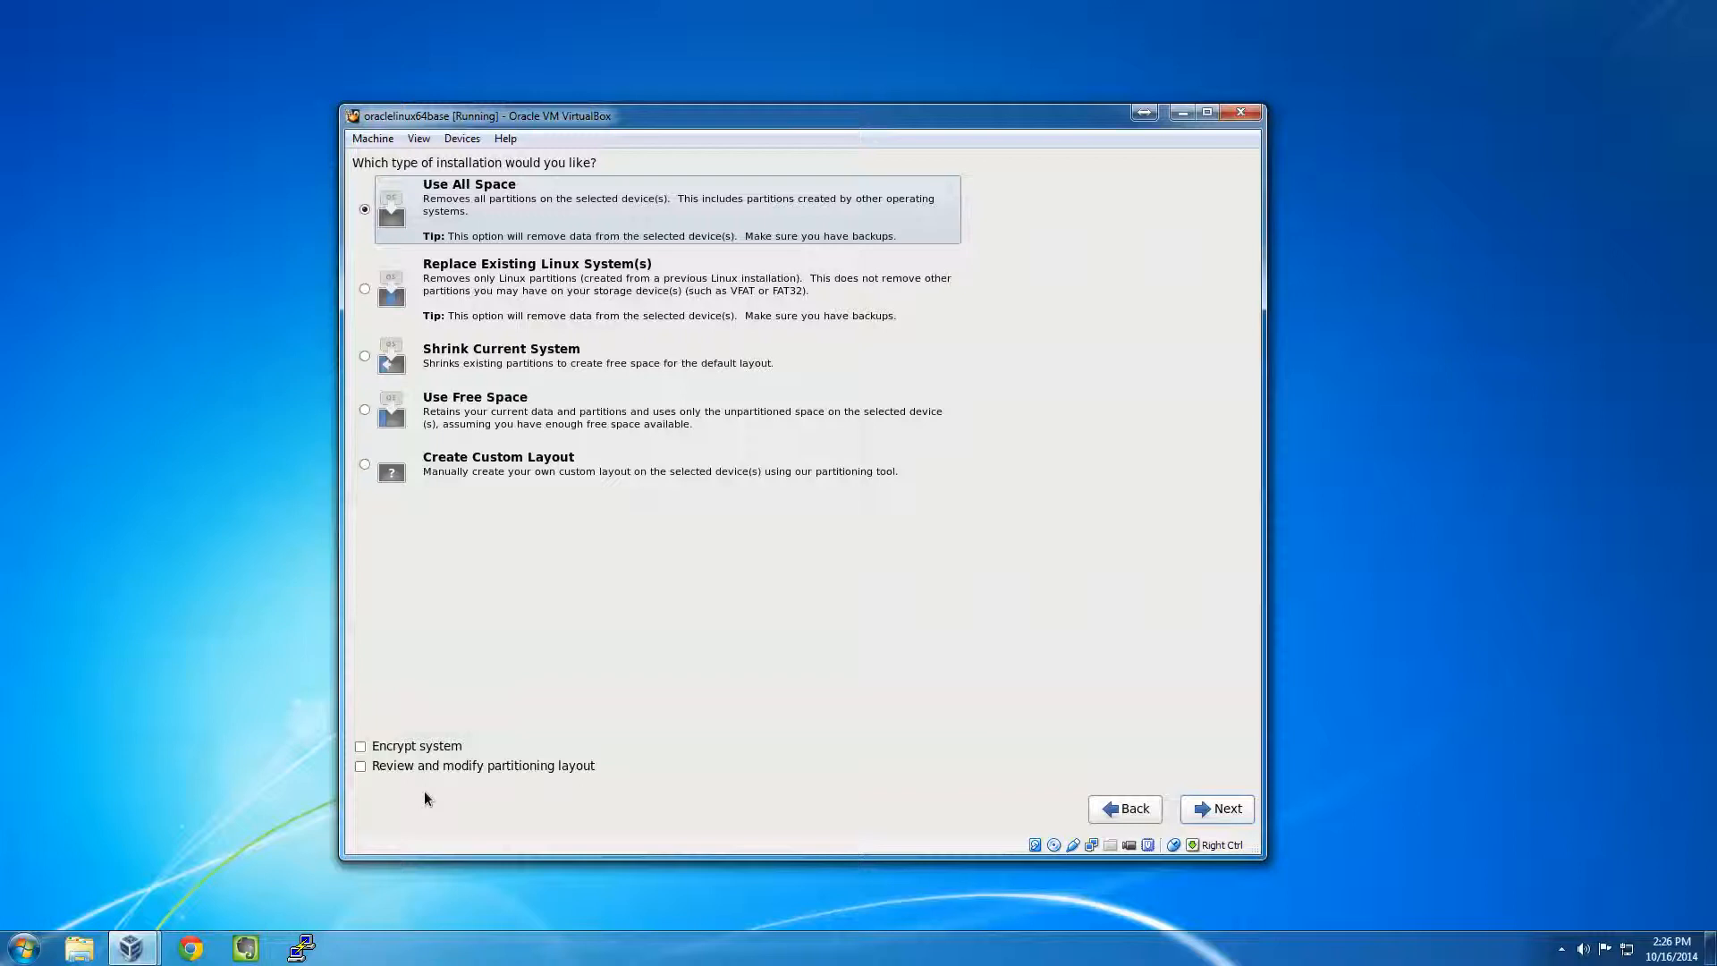
{"action": "left_click", "coordinate": [360, 767]}
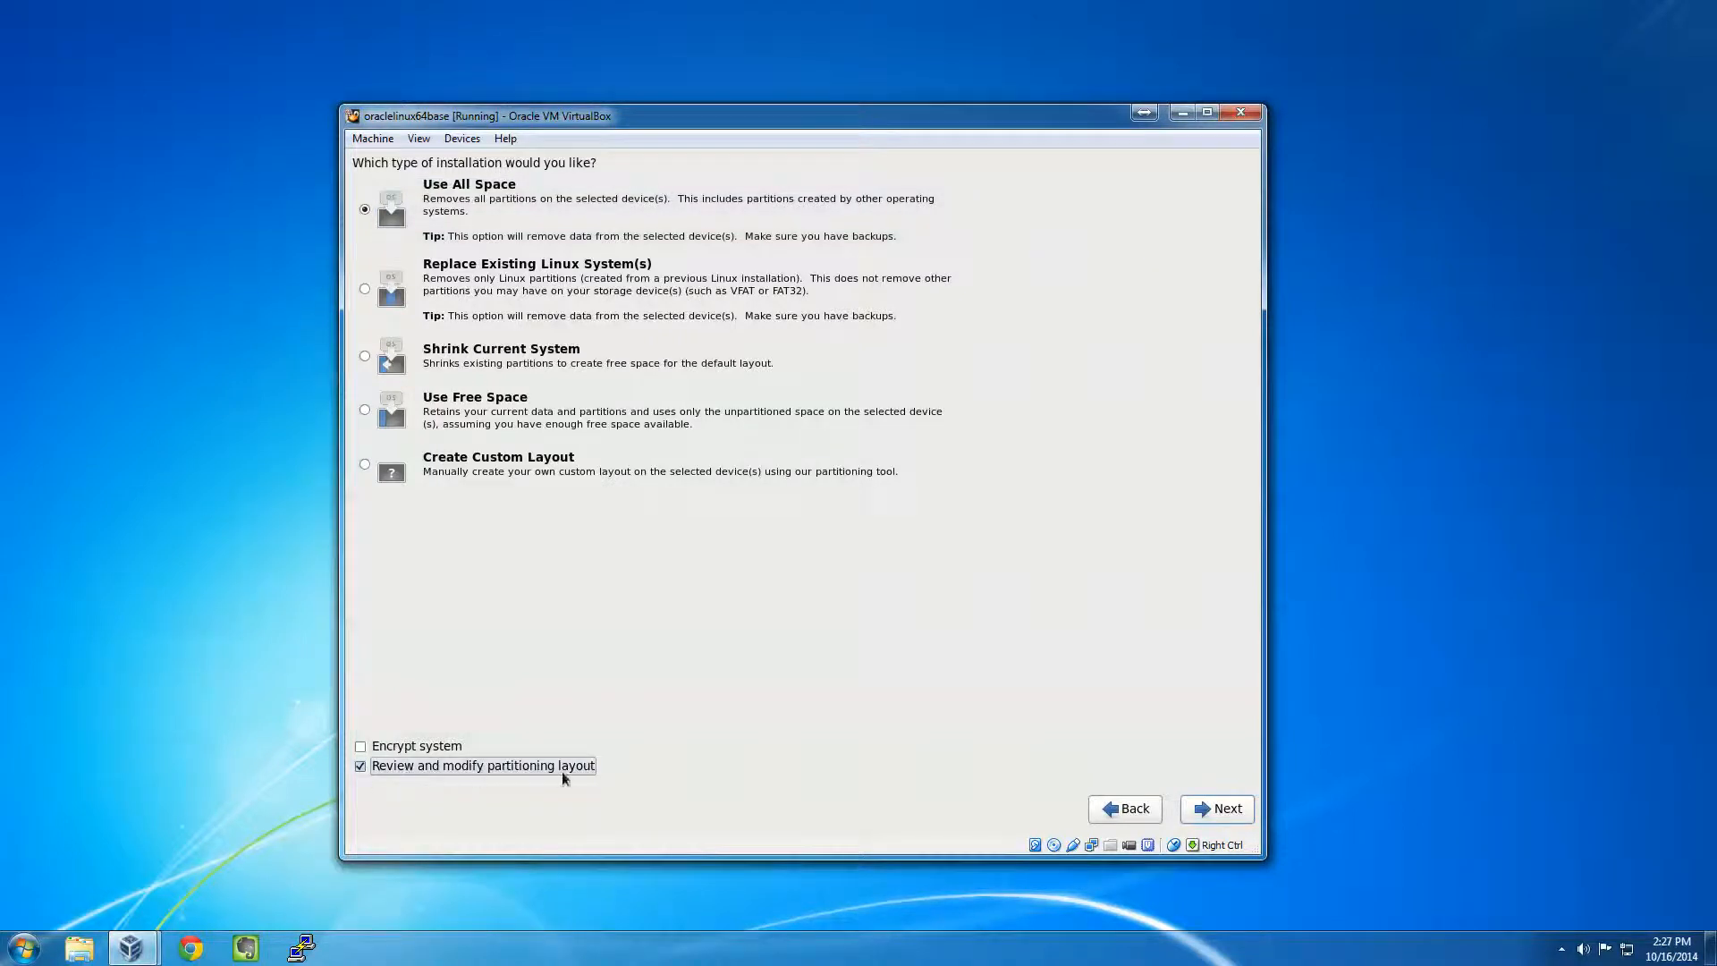
{"action": "left_click", "coordinate": [1215, 800]}
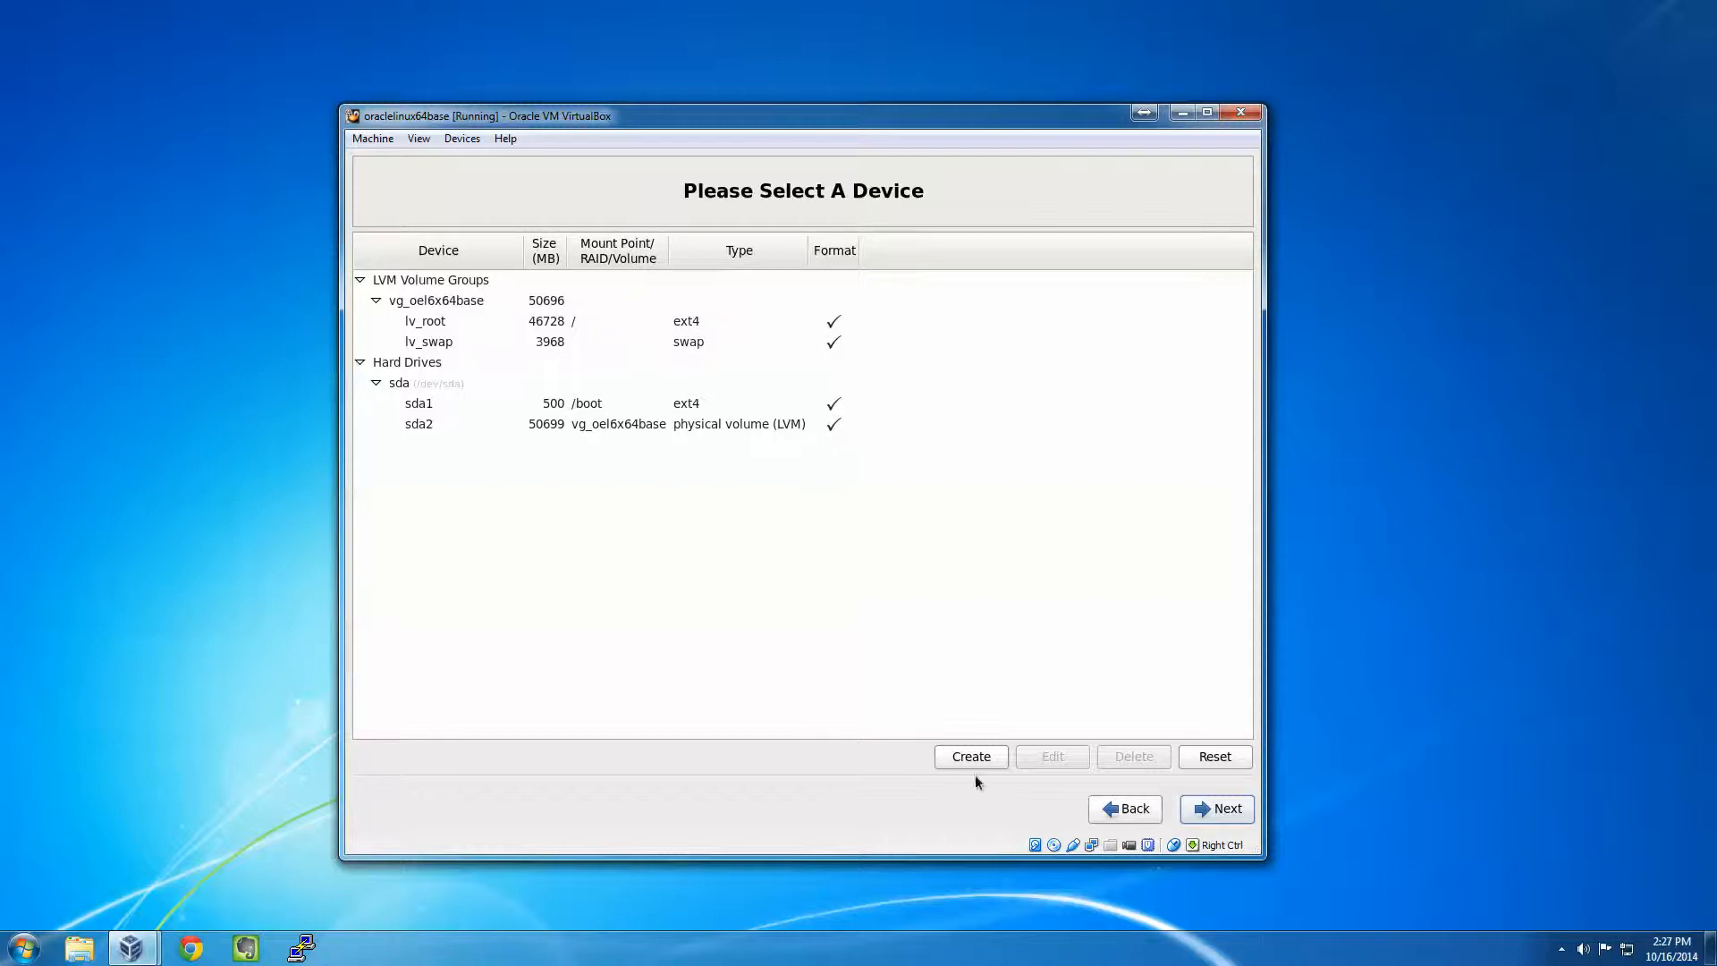
- Accept the partition layout, confirm formatting and write the changes to disk
{"action": "left_click", "coordinate": [1203, 812]}
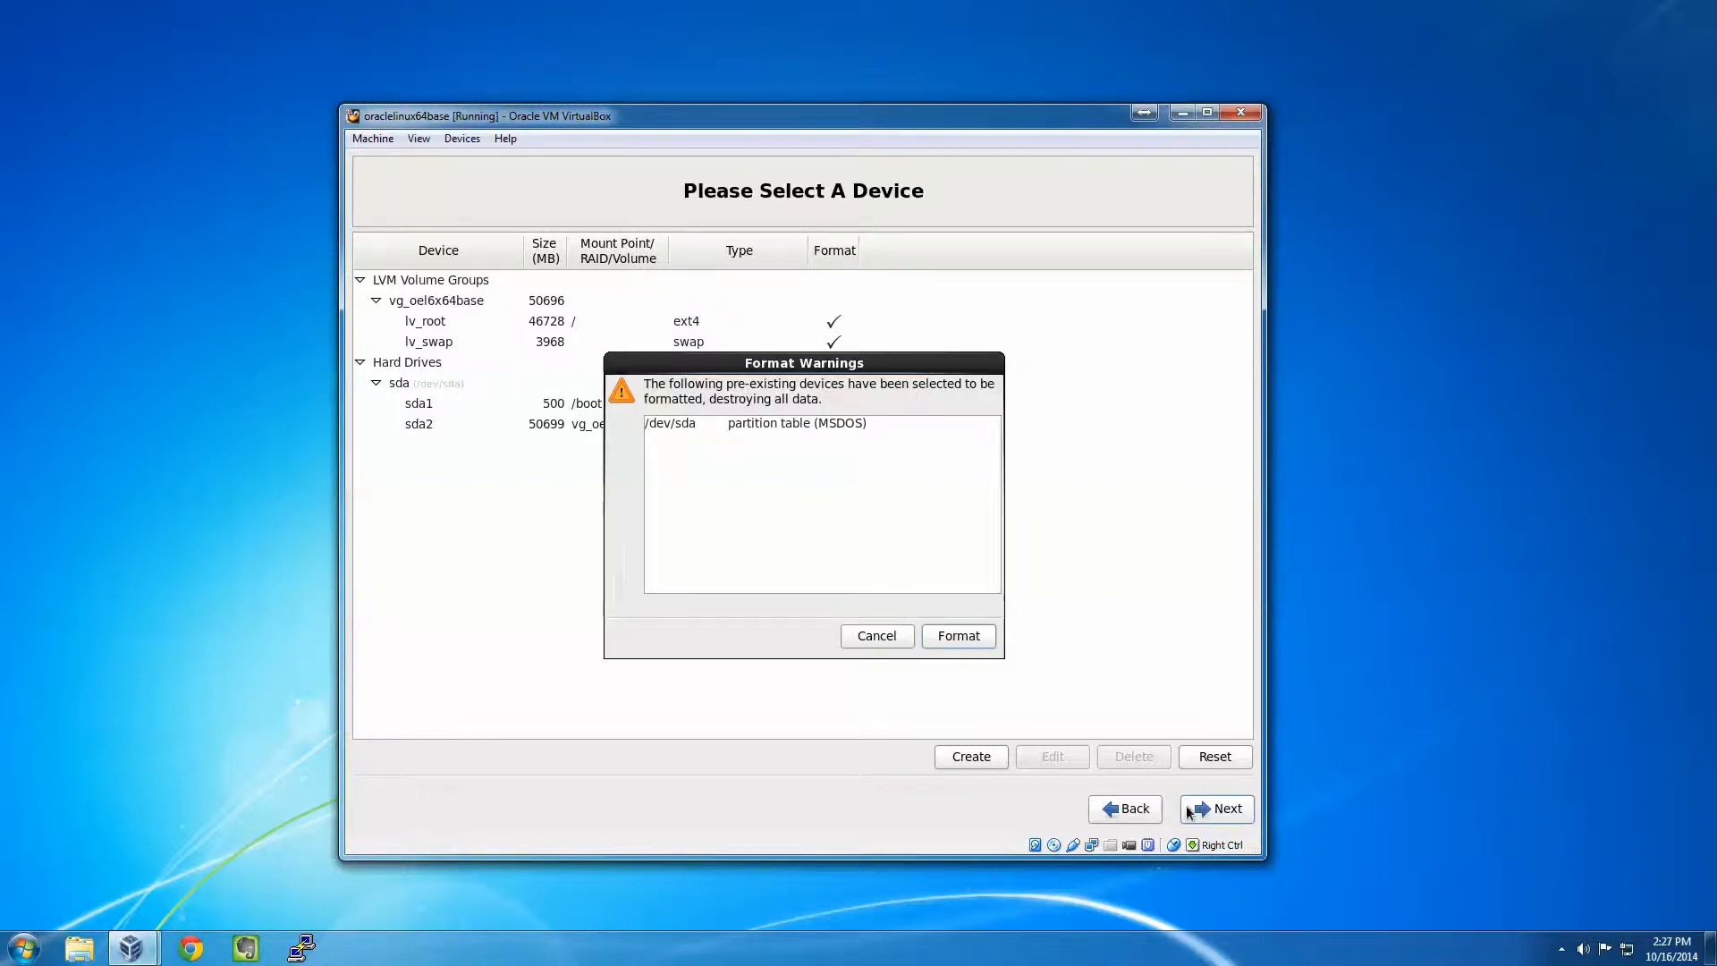
{"action": "left_click", "coordinate": [957, 641]}
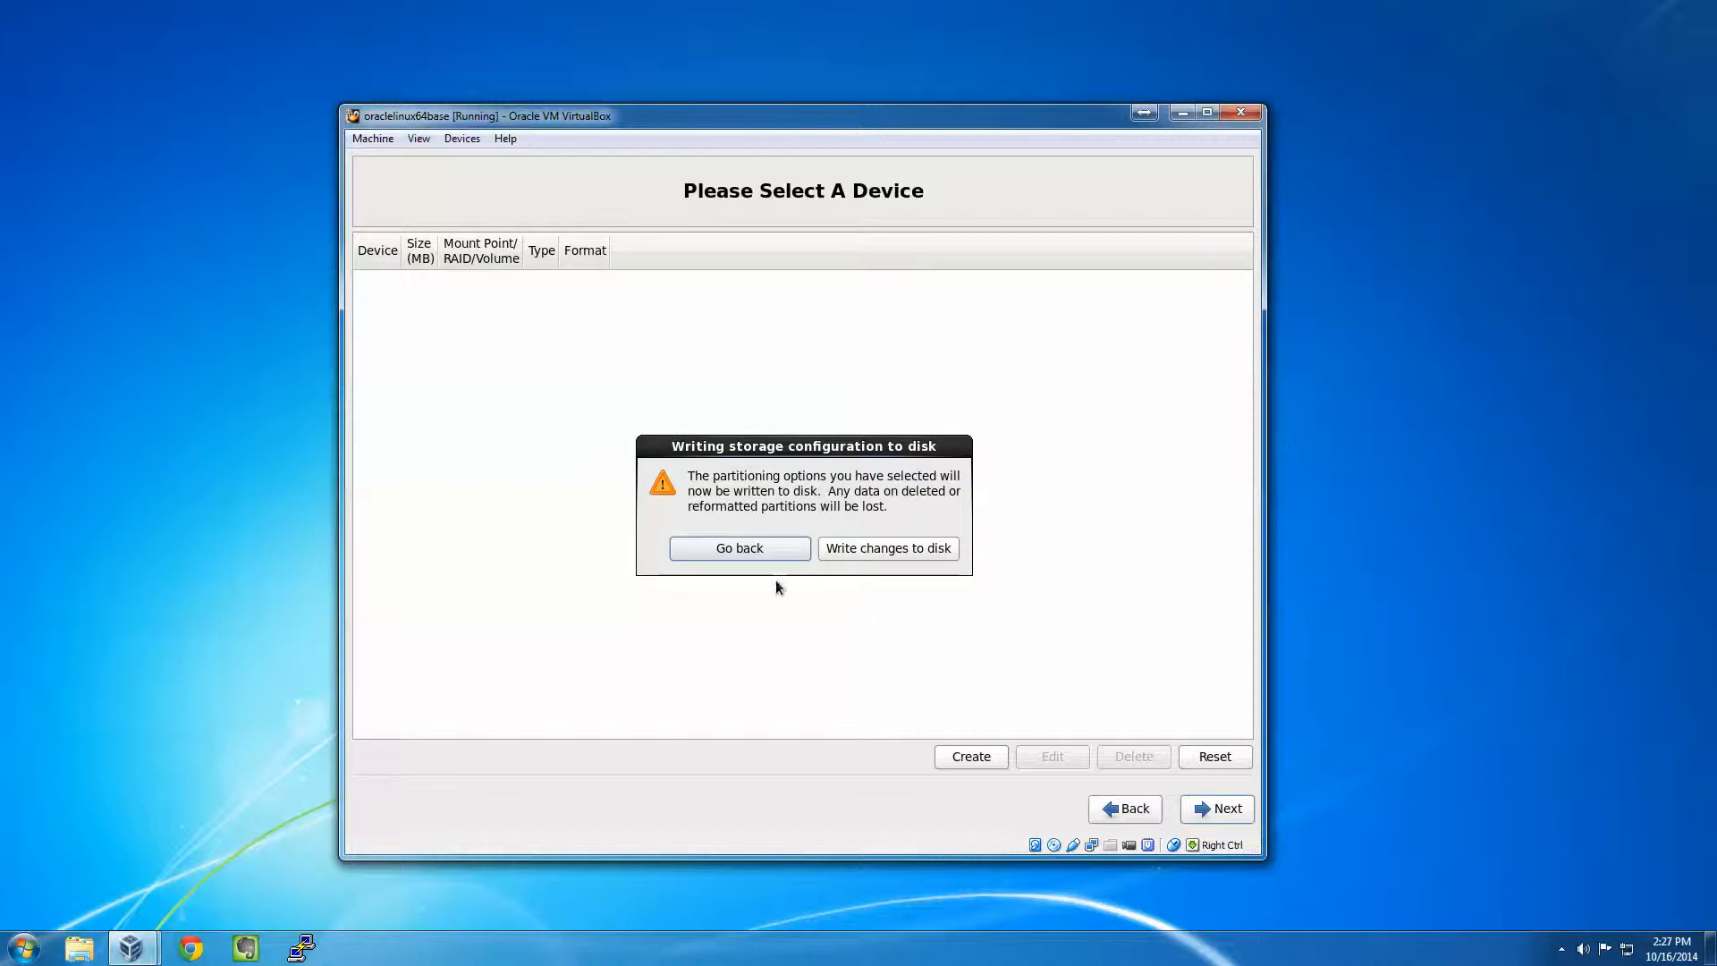
{"action": "left_click", "coordinate": [851, 551]}
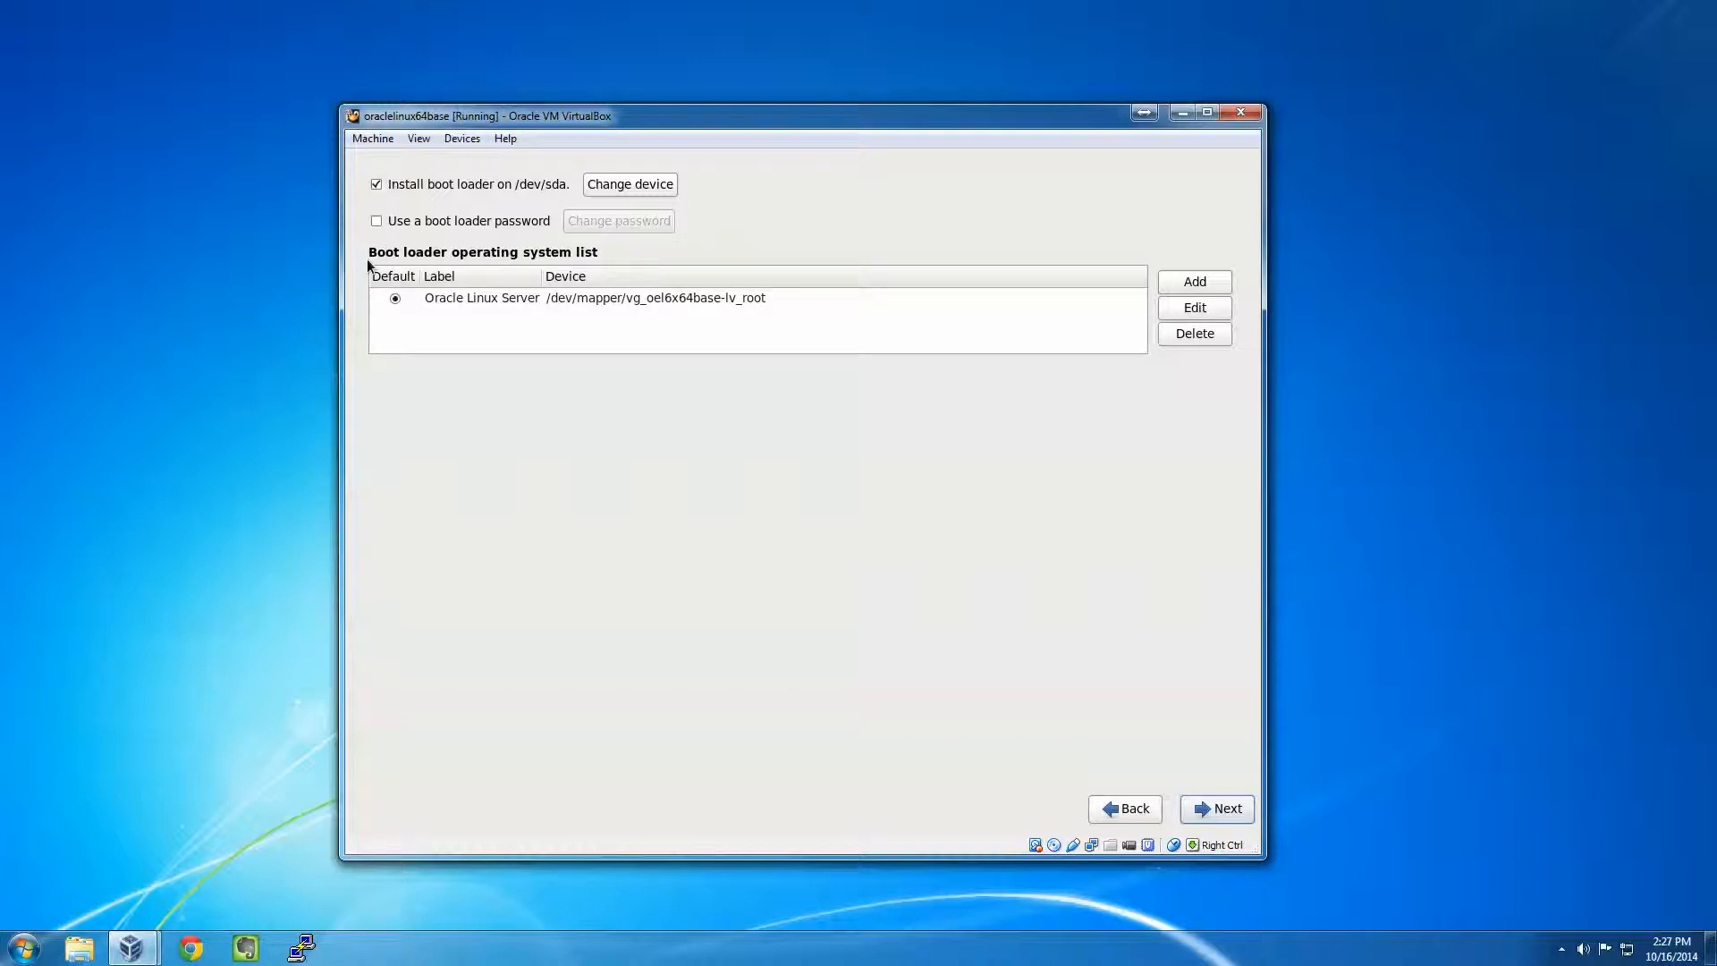
- Enable a boot loader password, enter and confirm it, and accept the boot loader settings
{"action": "key", "text": "Tab"}
{"action": "key", "text": "Tab"}
{"action": "key", "text": "Tab"}
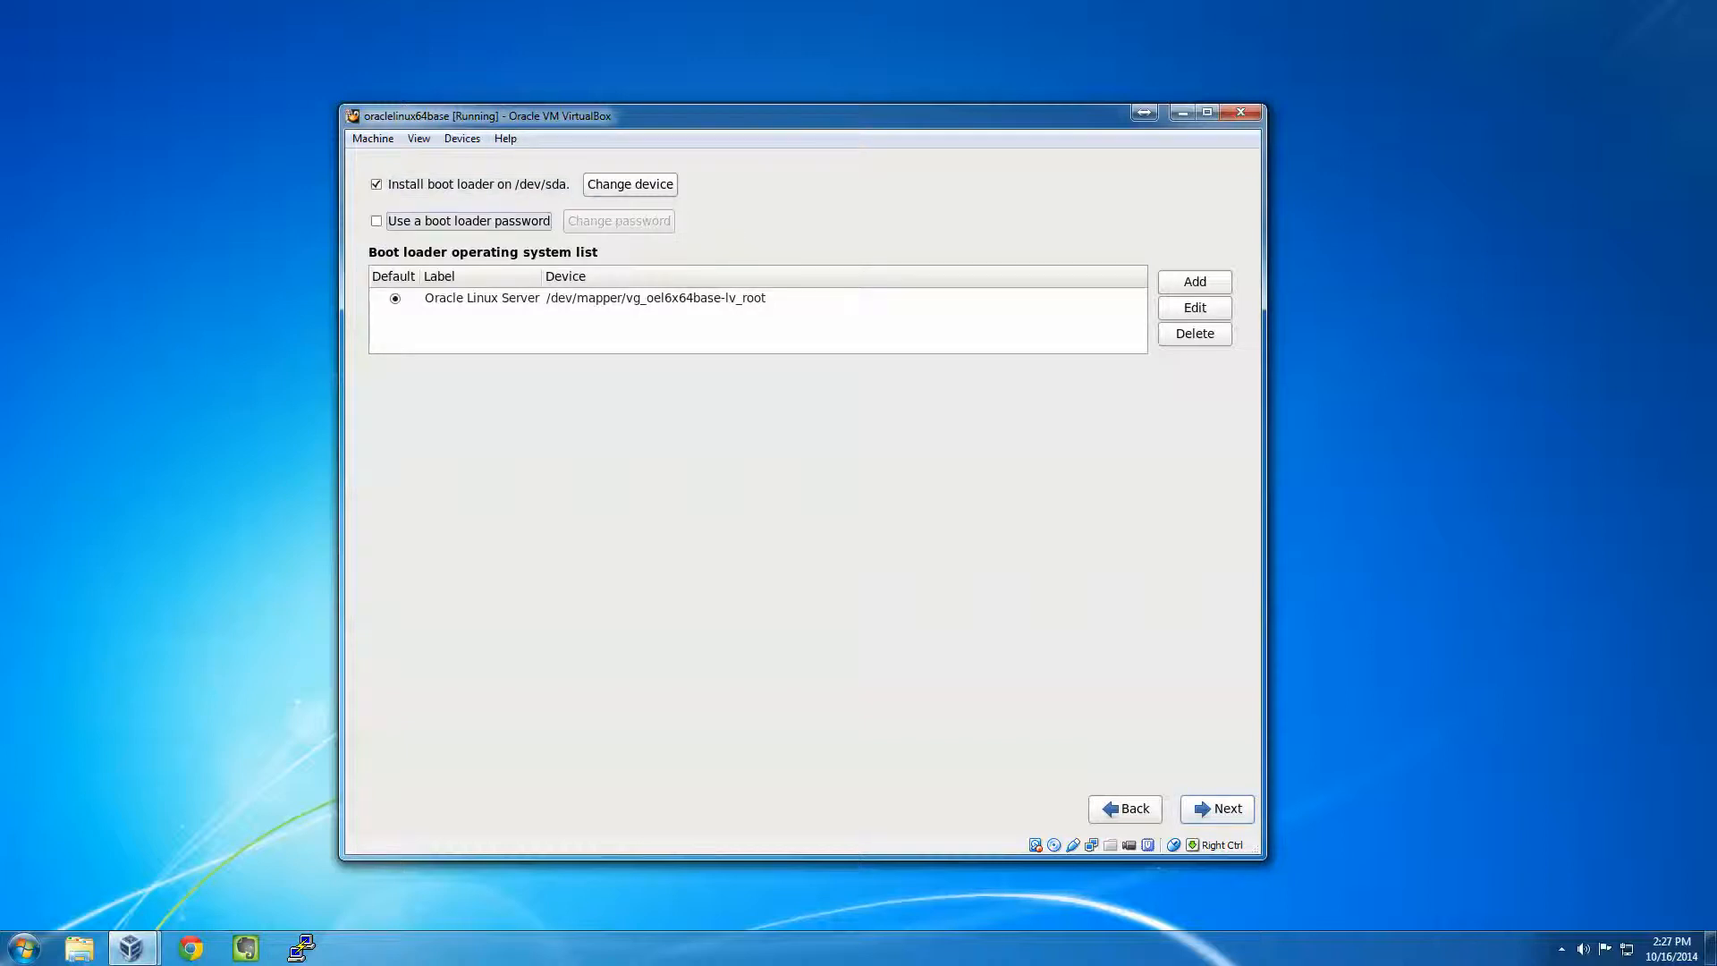
{"action": "key", "text": "space"}
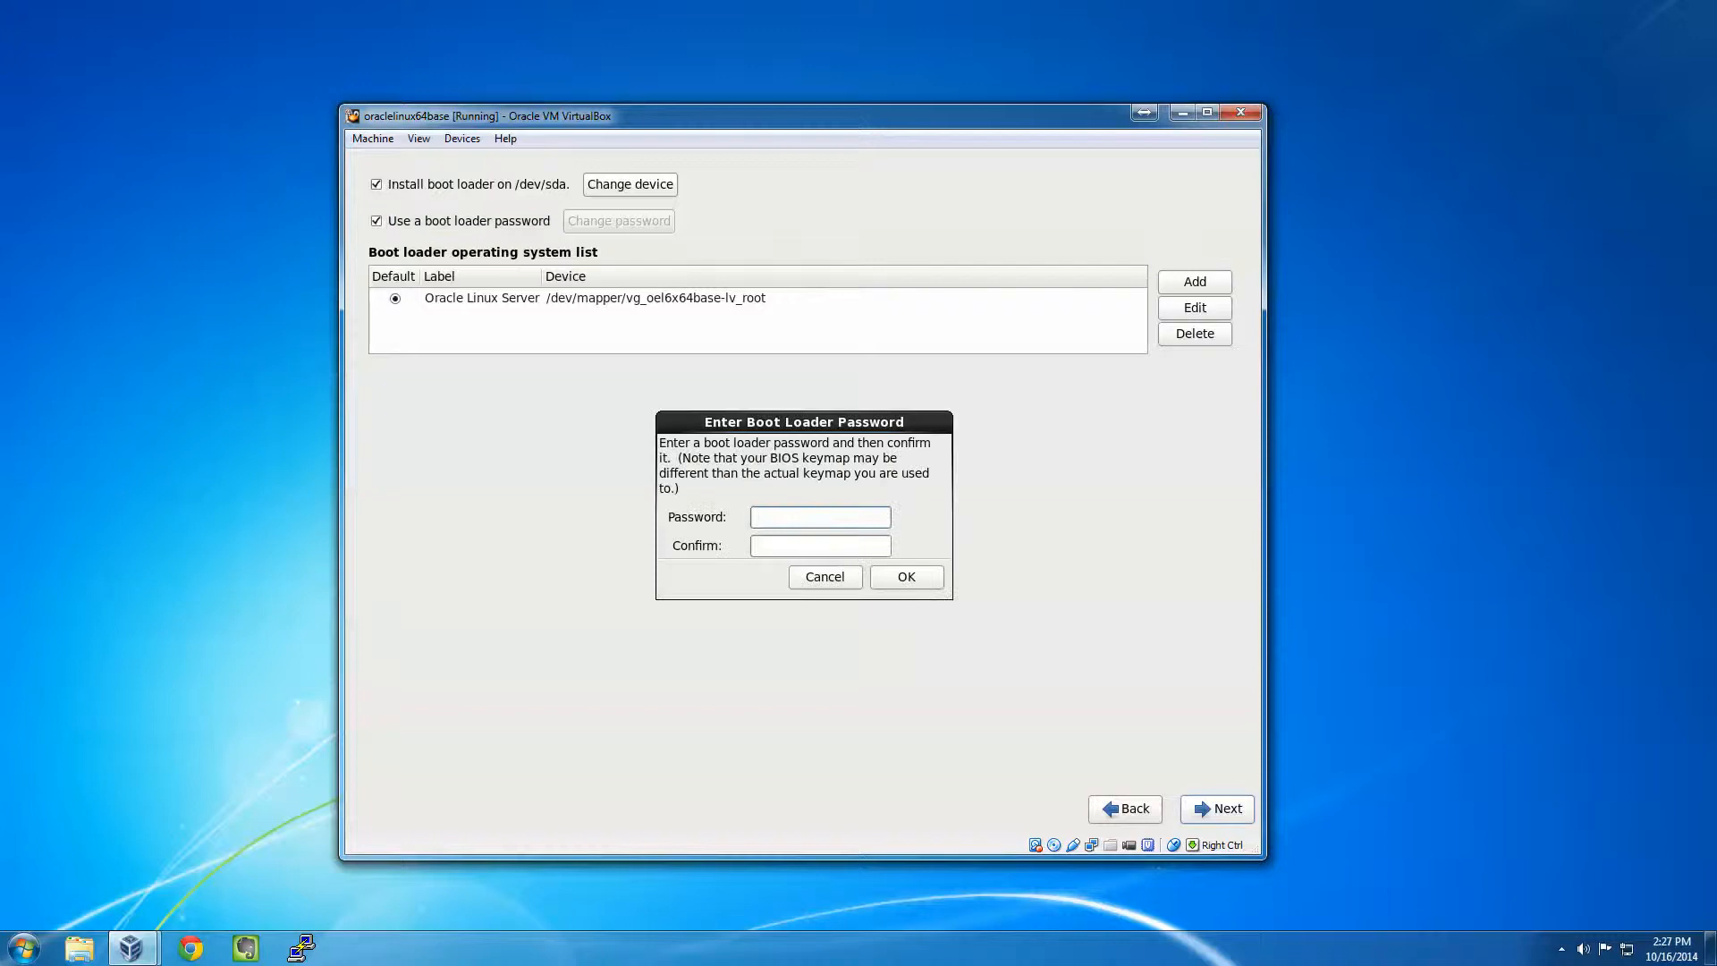
{"action": "type", "text": "••••••••••••"}
{"action": "key", "text": "Tab"}
{"action": "type", "text": "••••••••••••"}
{"action": "left_click", "coordinate": [892, 584]}
{"action": "key", "text": "Tab"}
{"action": "key", "text": "Tab"}
{"action": "key", "text": "Tab"}
{"action": "key", "text": "Tab"}
{"action": "key", "text": "Tab"}
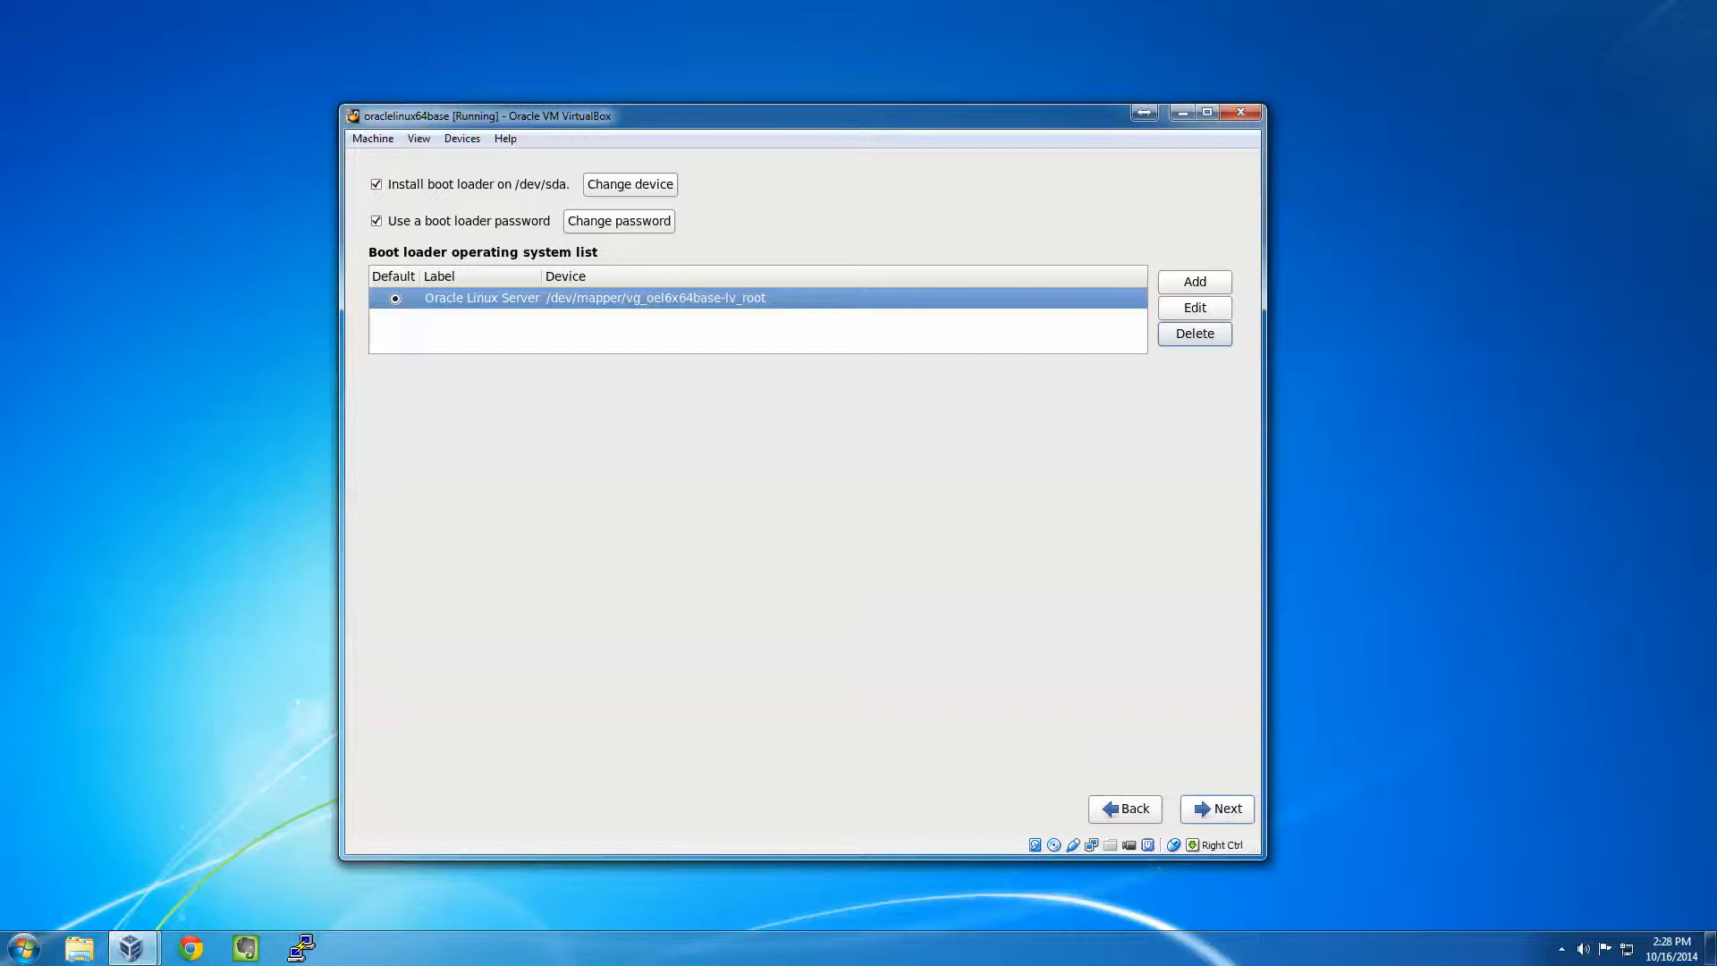
{"action": "left_click", "coordinate": [1201, 809]}
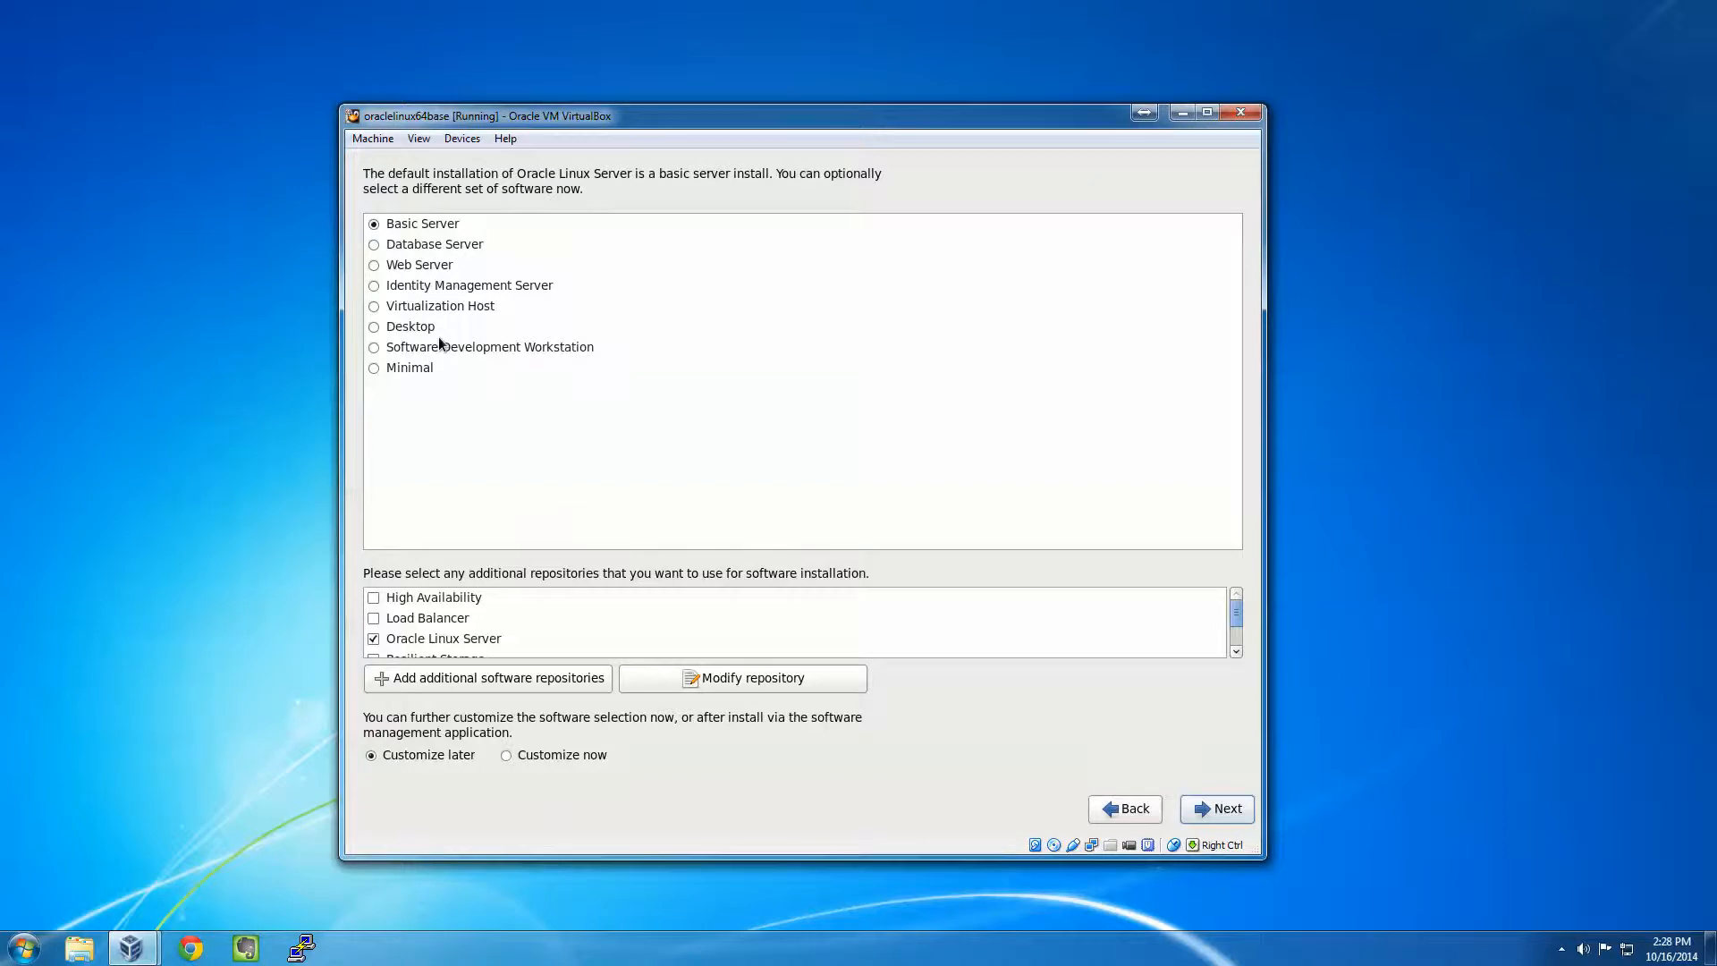
- Choose the Minimal software set and continue to start the package dependency check
{"action": "key", "text": "Tab"}
{"action": "key", "text": "Down"}
{"action": "key", "text": "Down"}
{"action": "key", "text": "Down"}
{"action": "key", "text": "Down"}
{"action": "key", "text": "Down"}
{"action": "key", "text": "Down"}
{"action": "key", "text": "Down"}
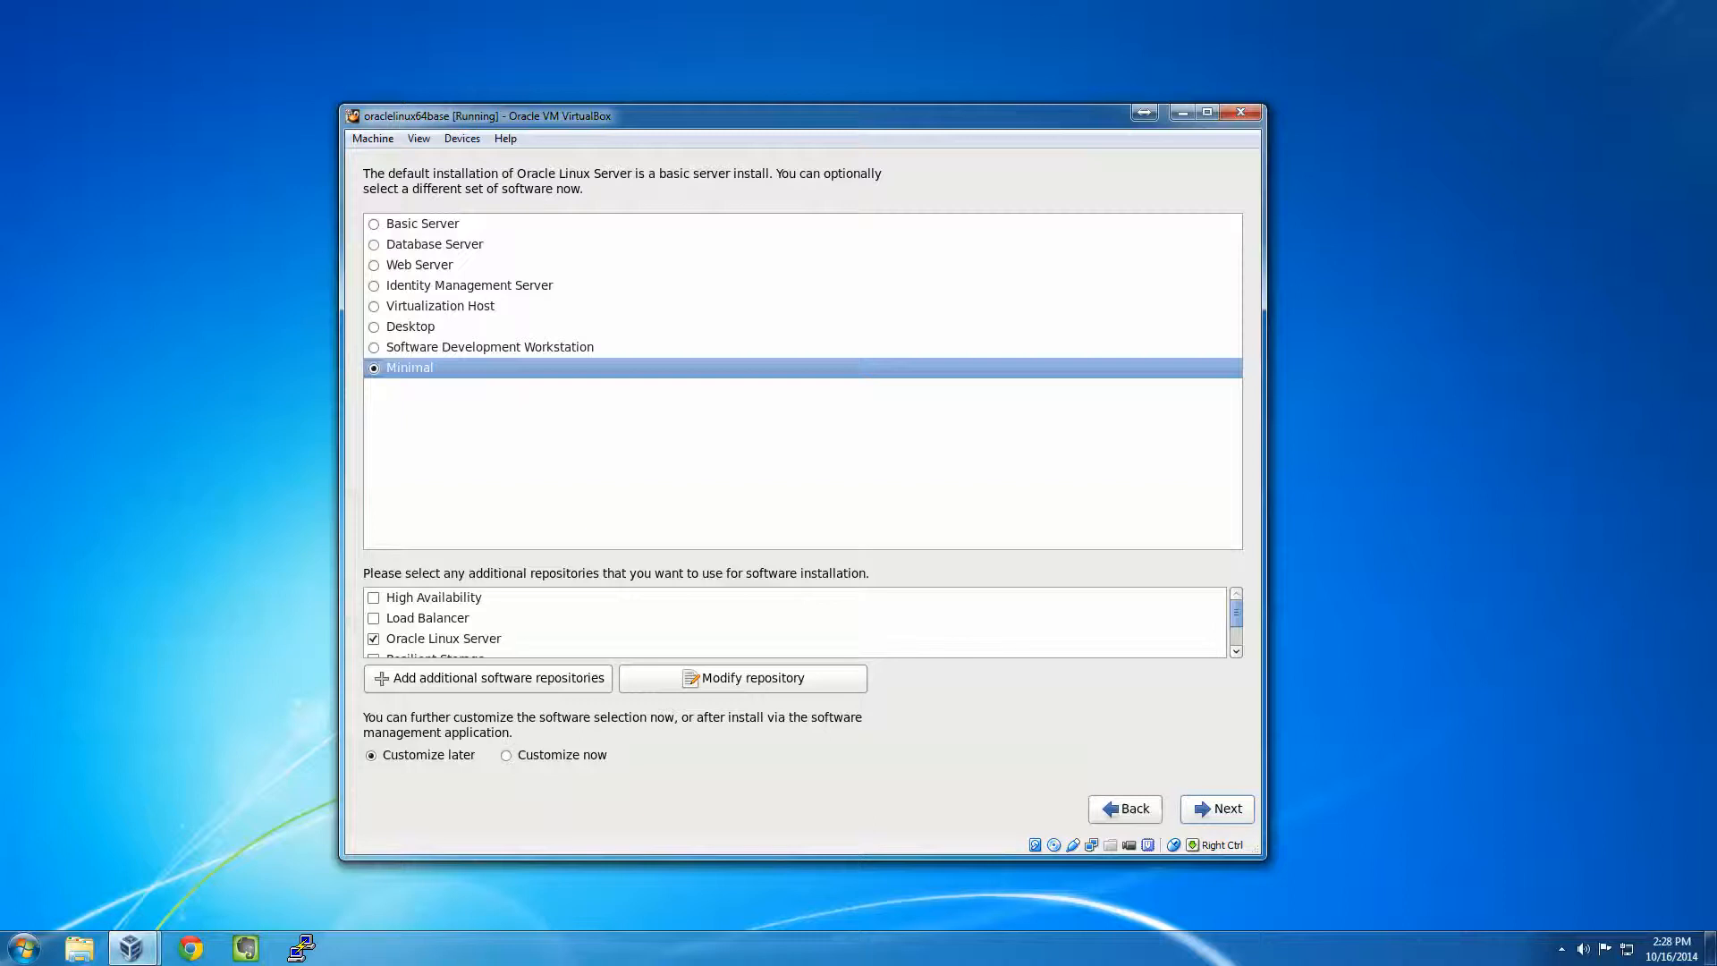
{"action": "key", "text": "Tab"}
{"action": "key", "text": "Tab"}
{"action": "key", "text": "Tab"}
{"action": "key", "text": "Tab"}
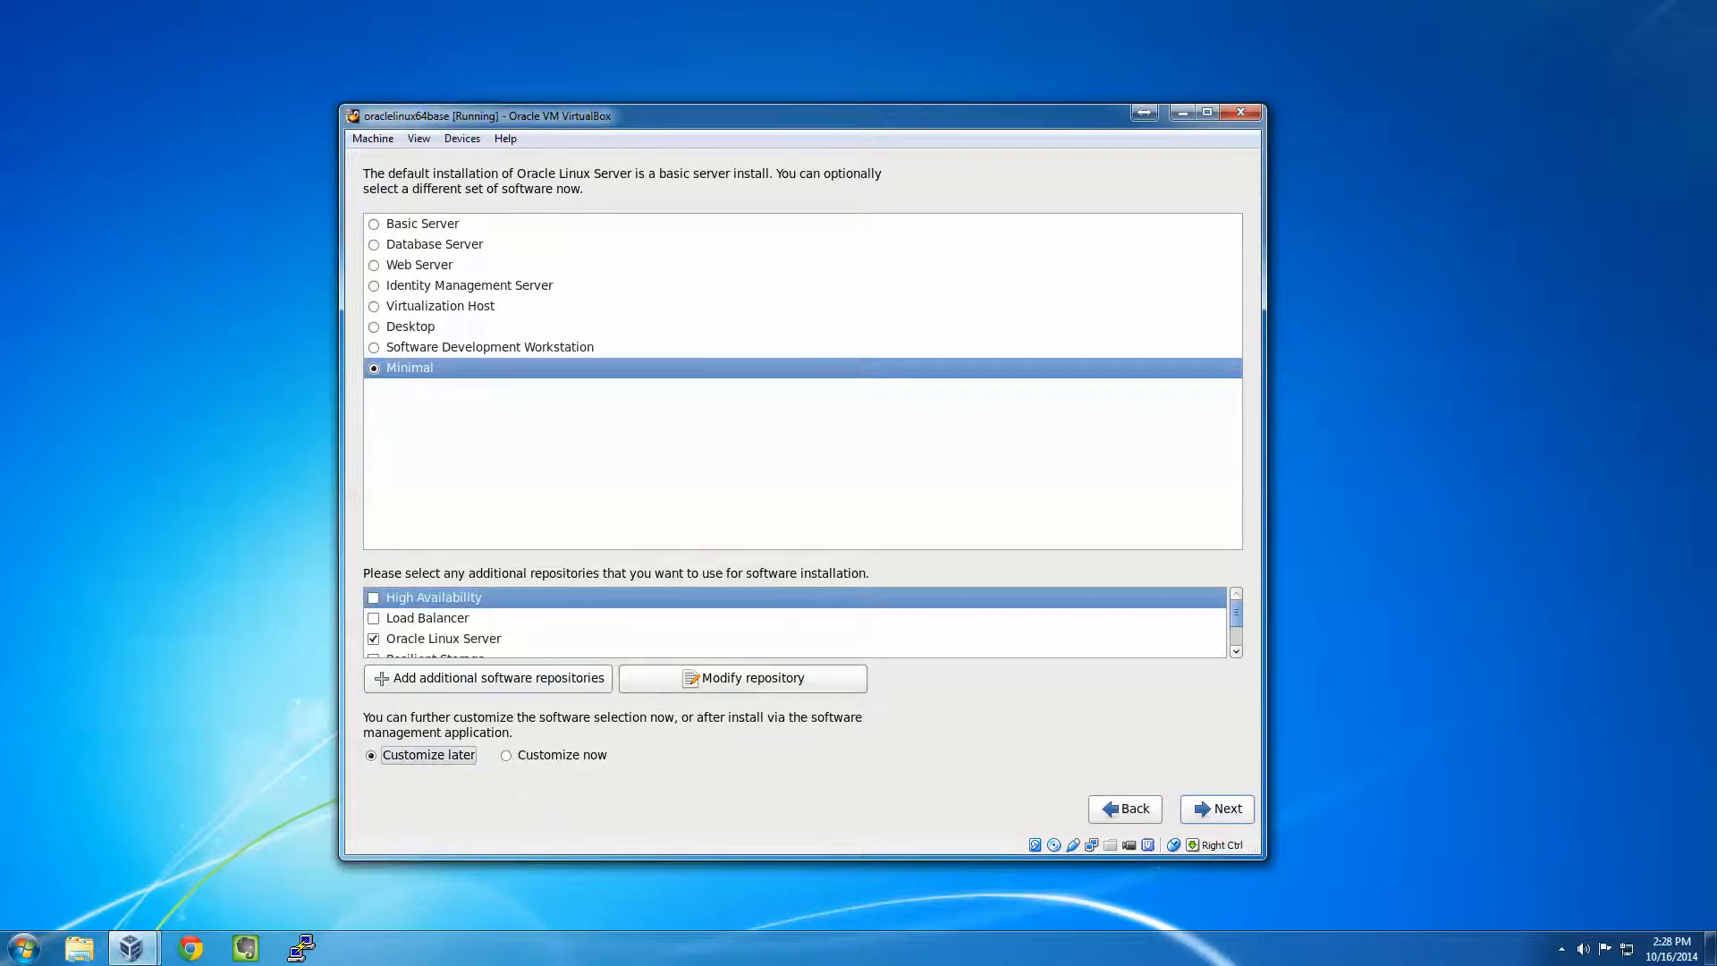
{"action": "key", "text": "Tab"}
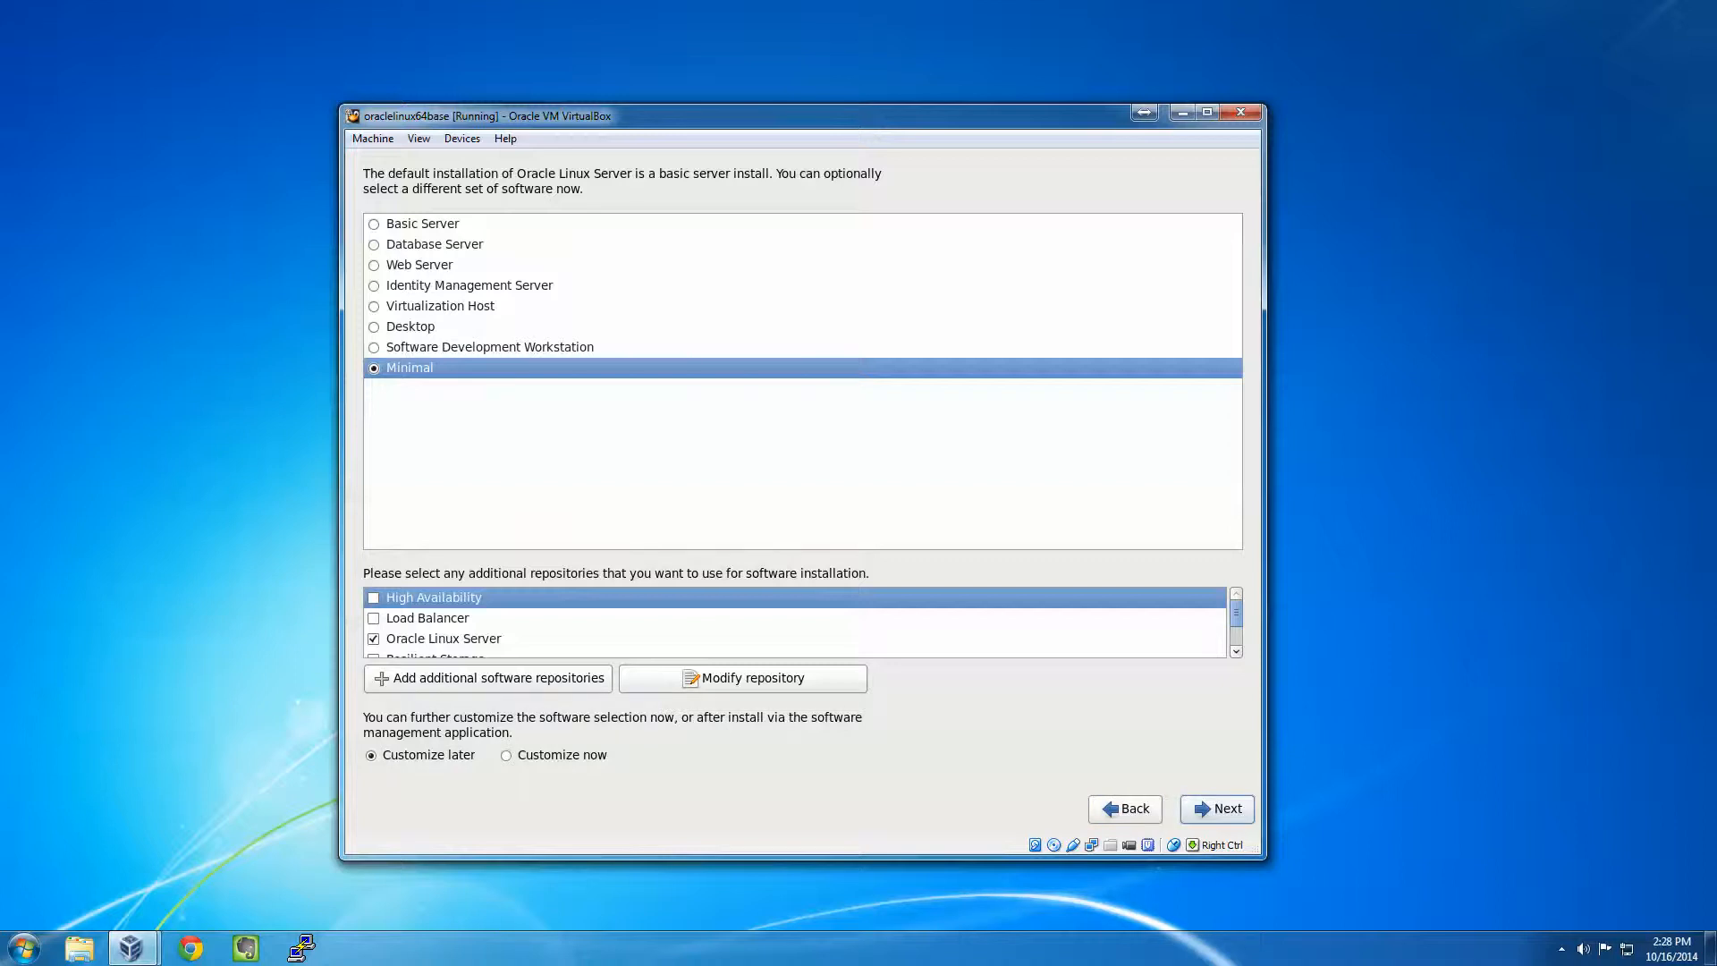
{"action": "key", "text": "Return"}
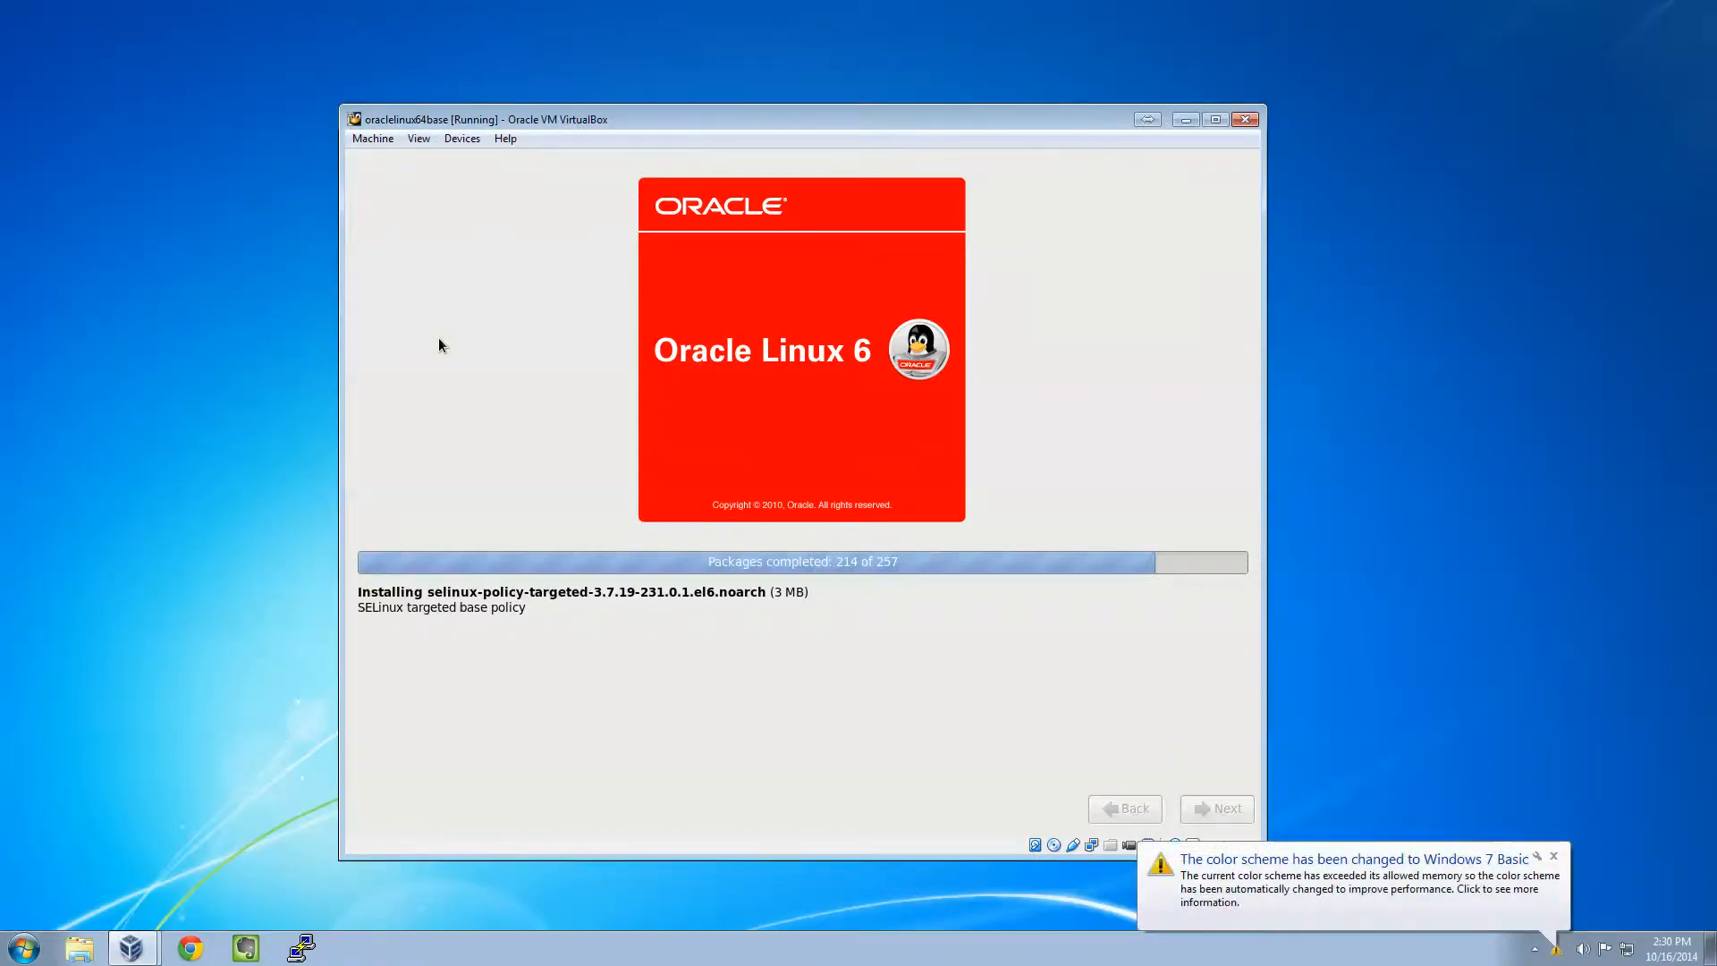
- Dismiss the Windows 7 Basic colour scheme notice while the 257 packages install
{"action": "left_click", "coordinate": [1555, 857]}
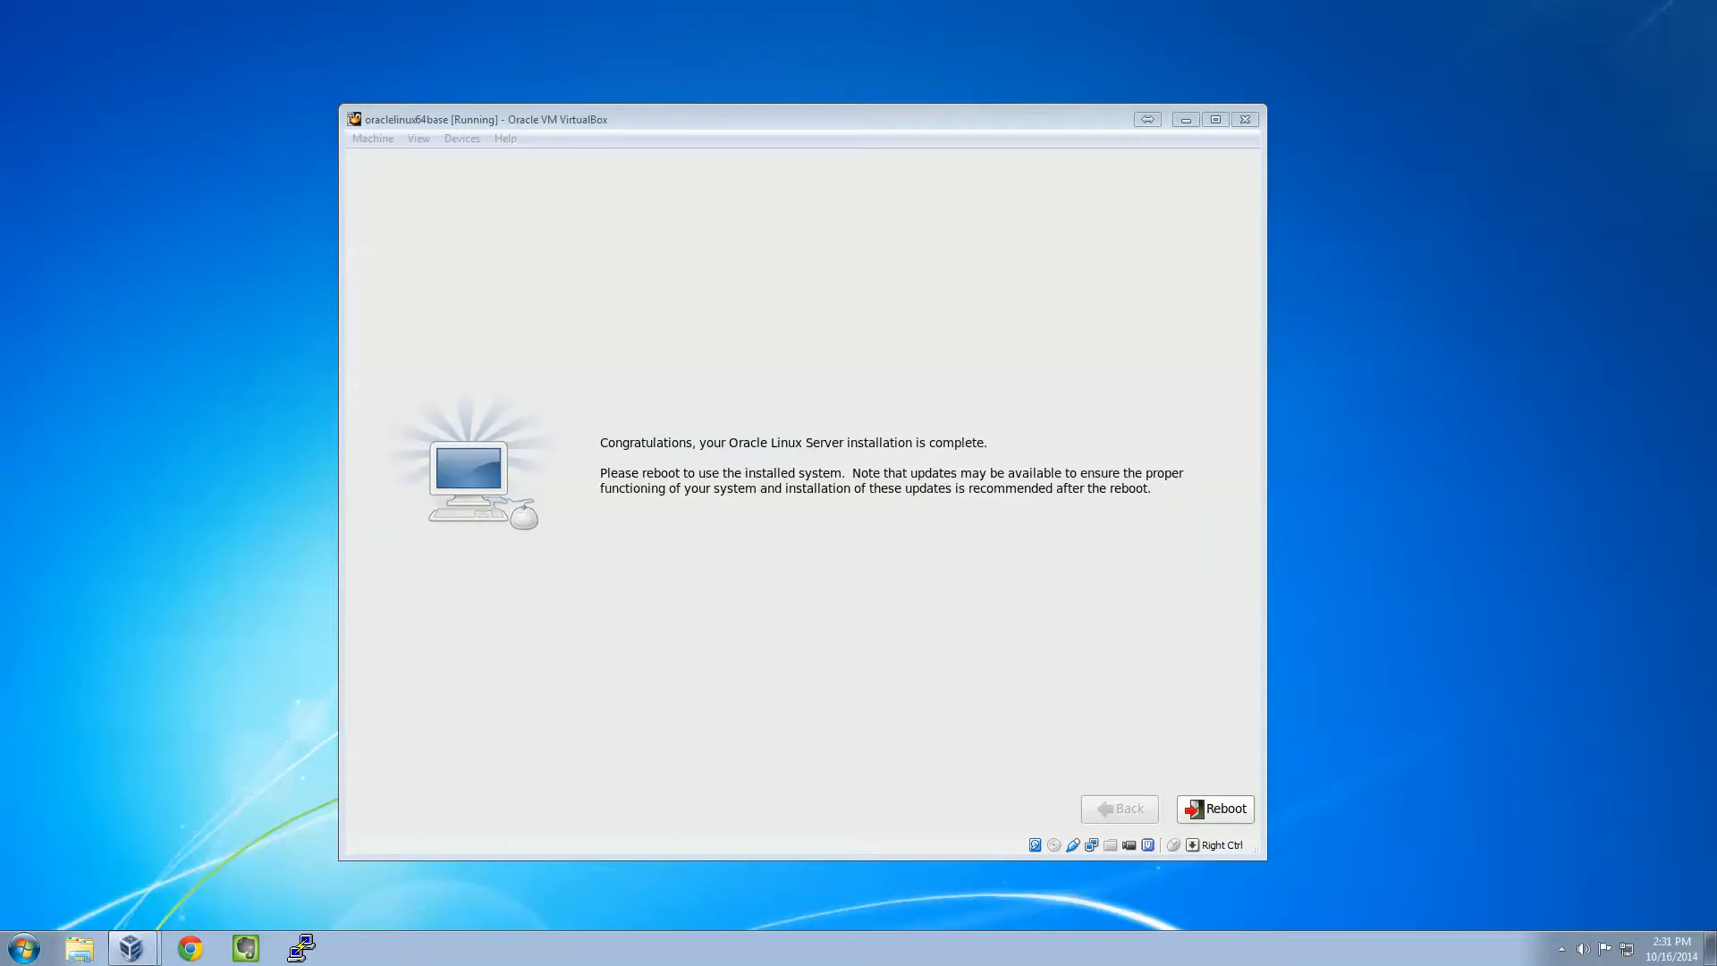
- Reboot the newly installed Oracle Linux Server from the installation complete screen
{"action": "left_click", "coordinate": [1243, 811]}
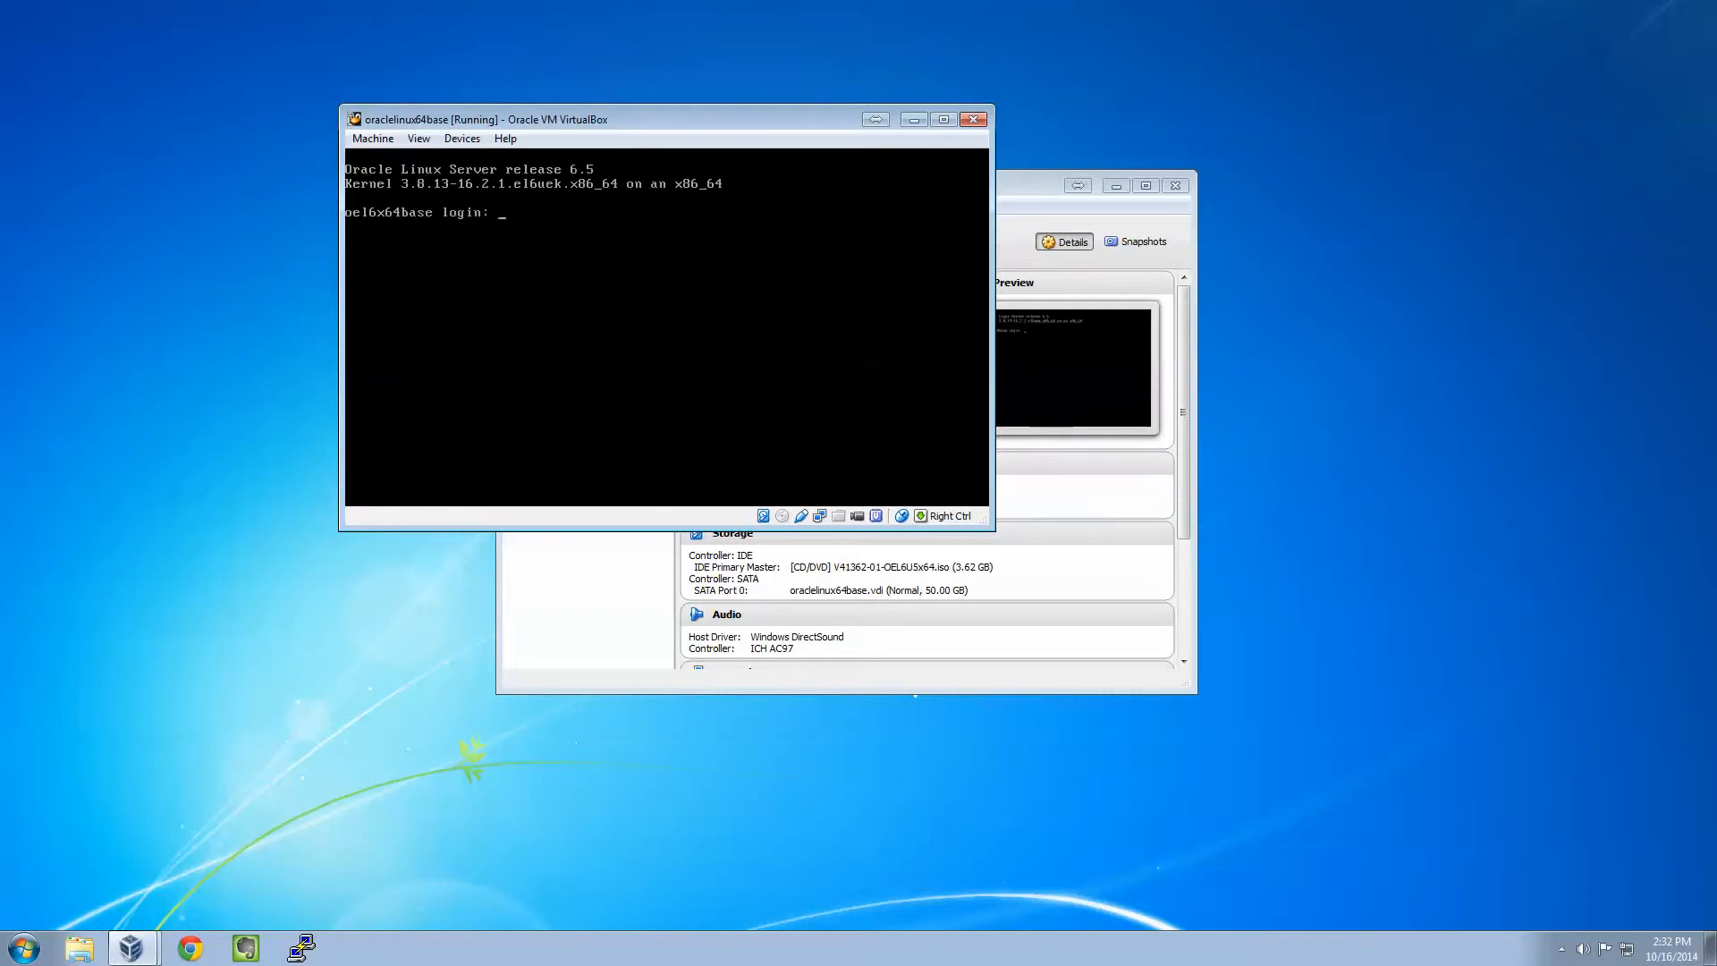
- Enter root as the login name at the oel6x64base console prompt
{"action": "type", "text": "root"}
{"action": "key", "text": "Return"}
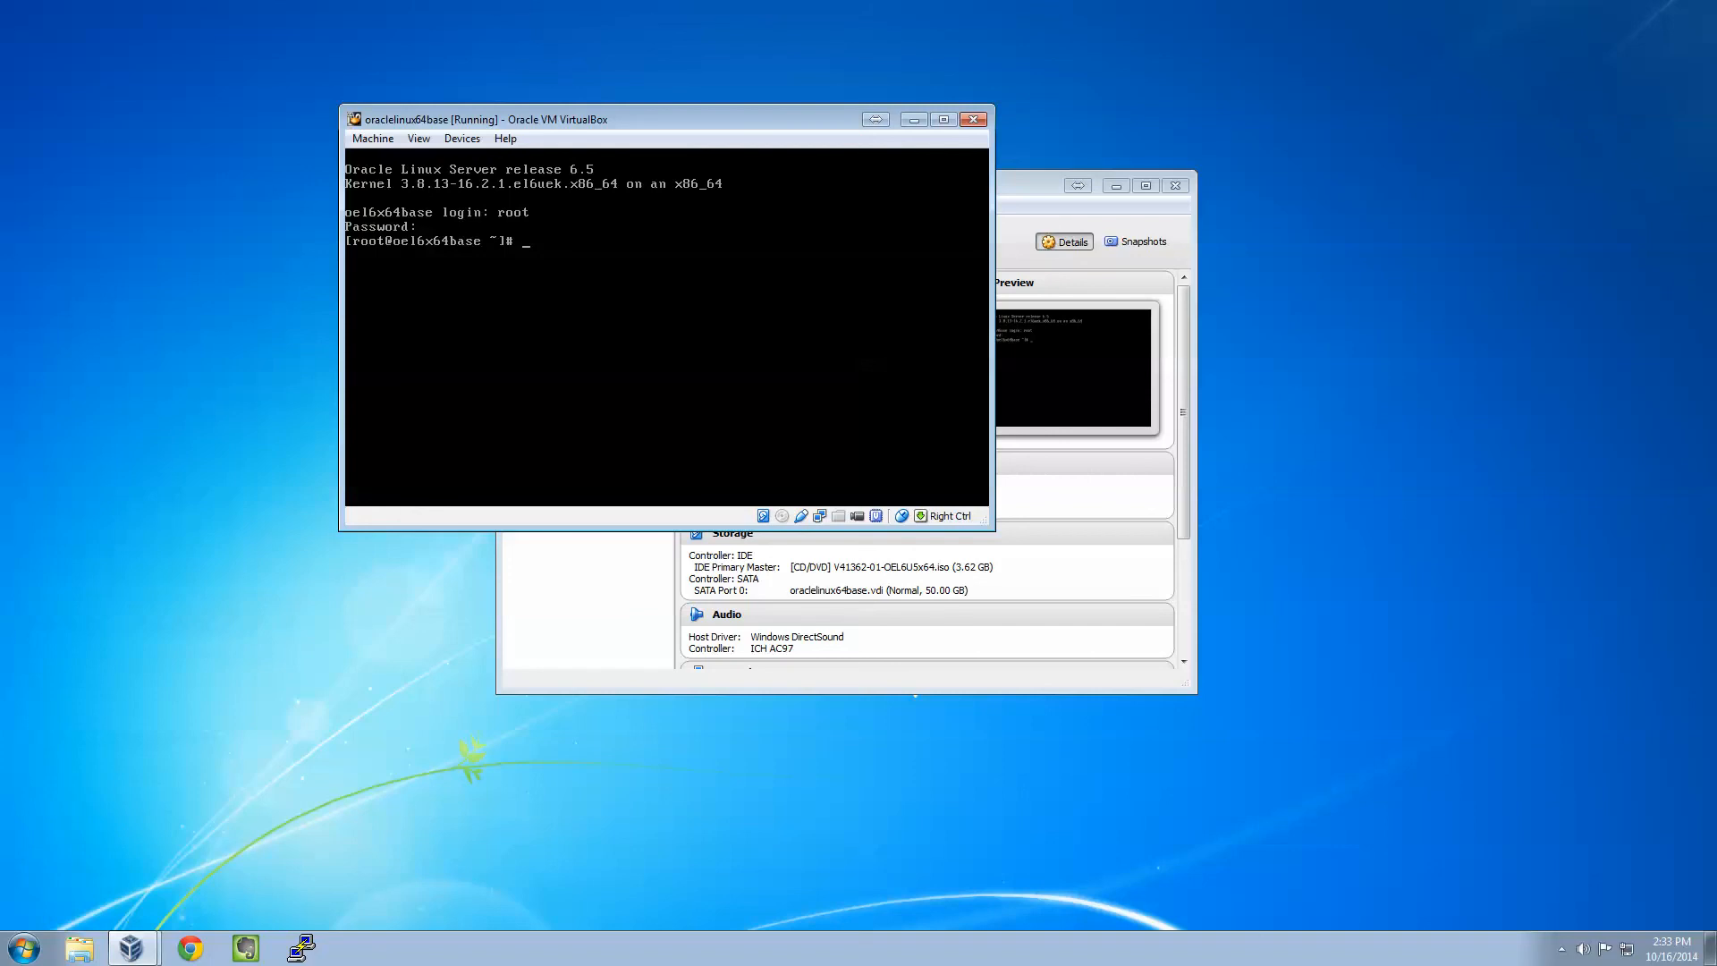
- Release focus from the VM window and expand the taskbar's hidden notification-area icons
{"action": "left_click", "coordinate": [1561, 949]}
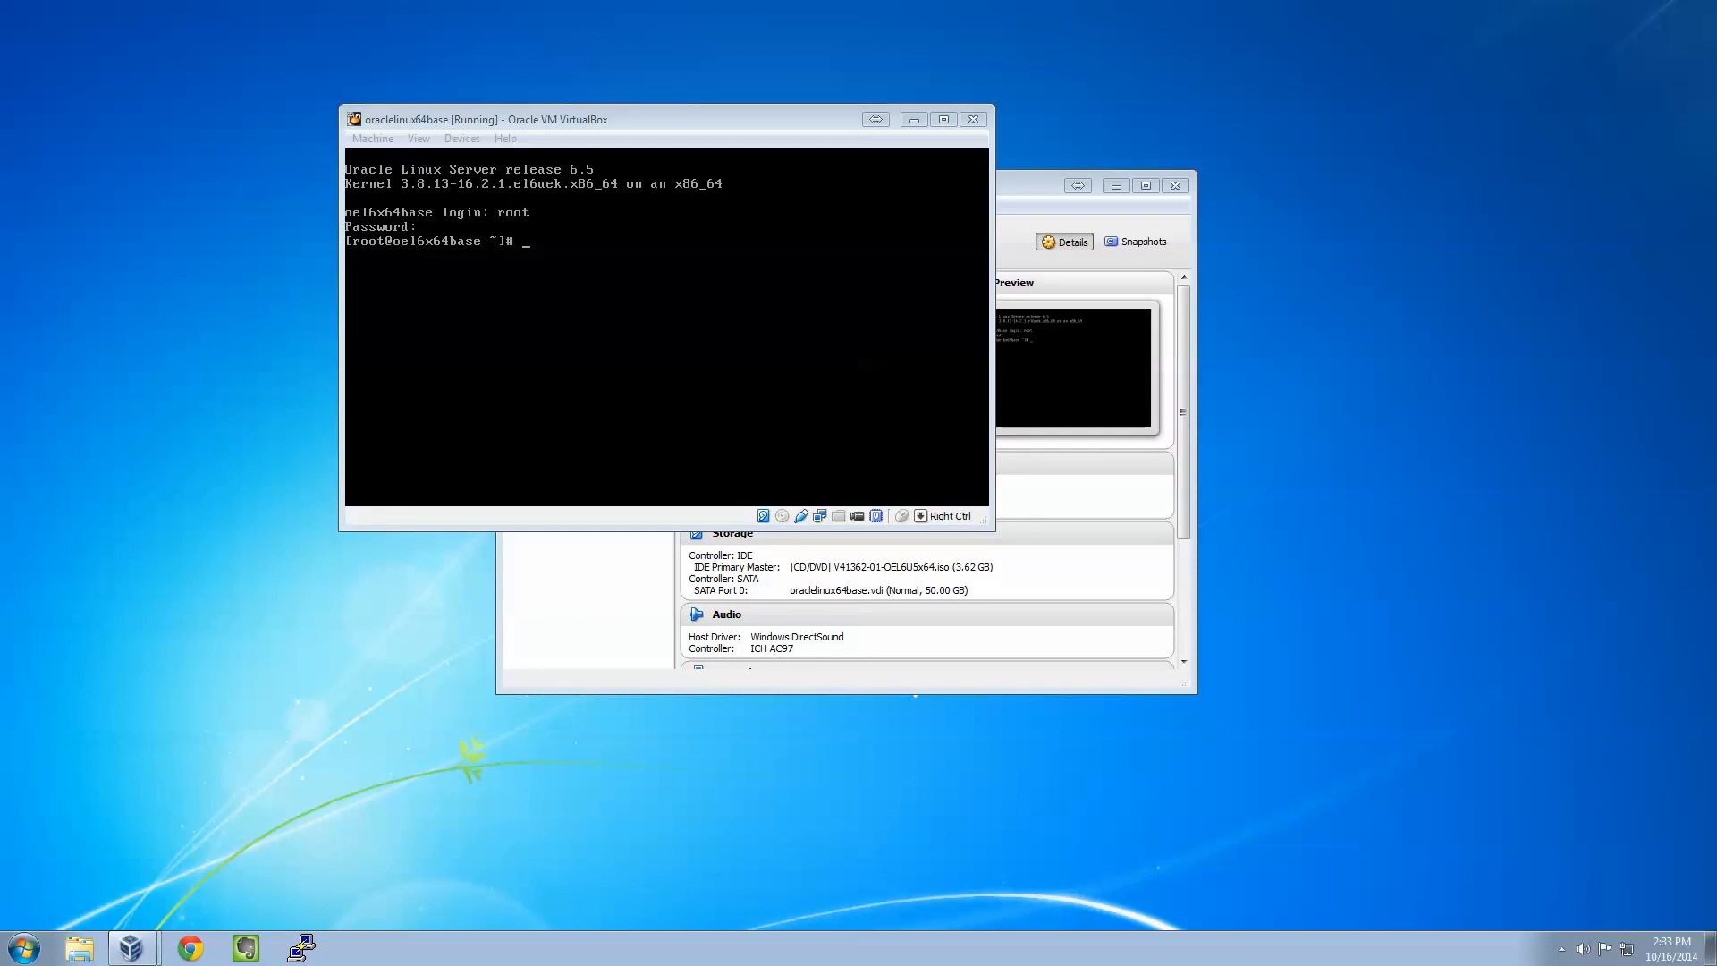
{"action": "left_click", "coordinate": [1561, 949]}
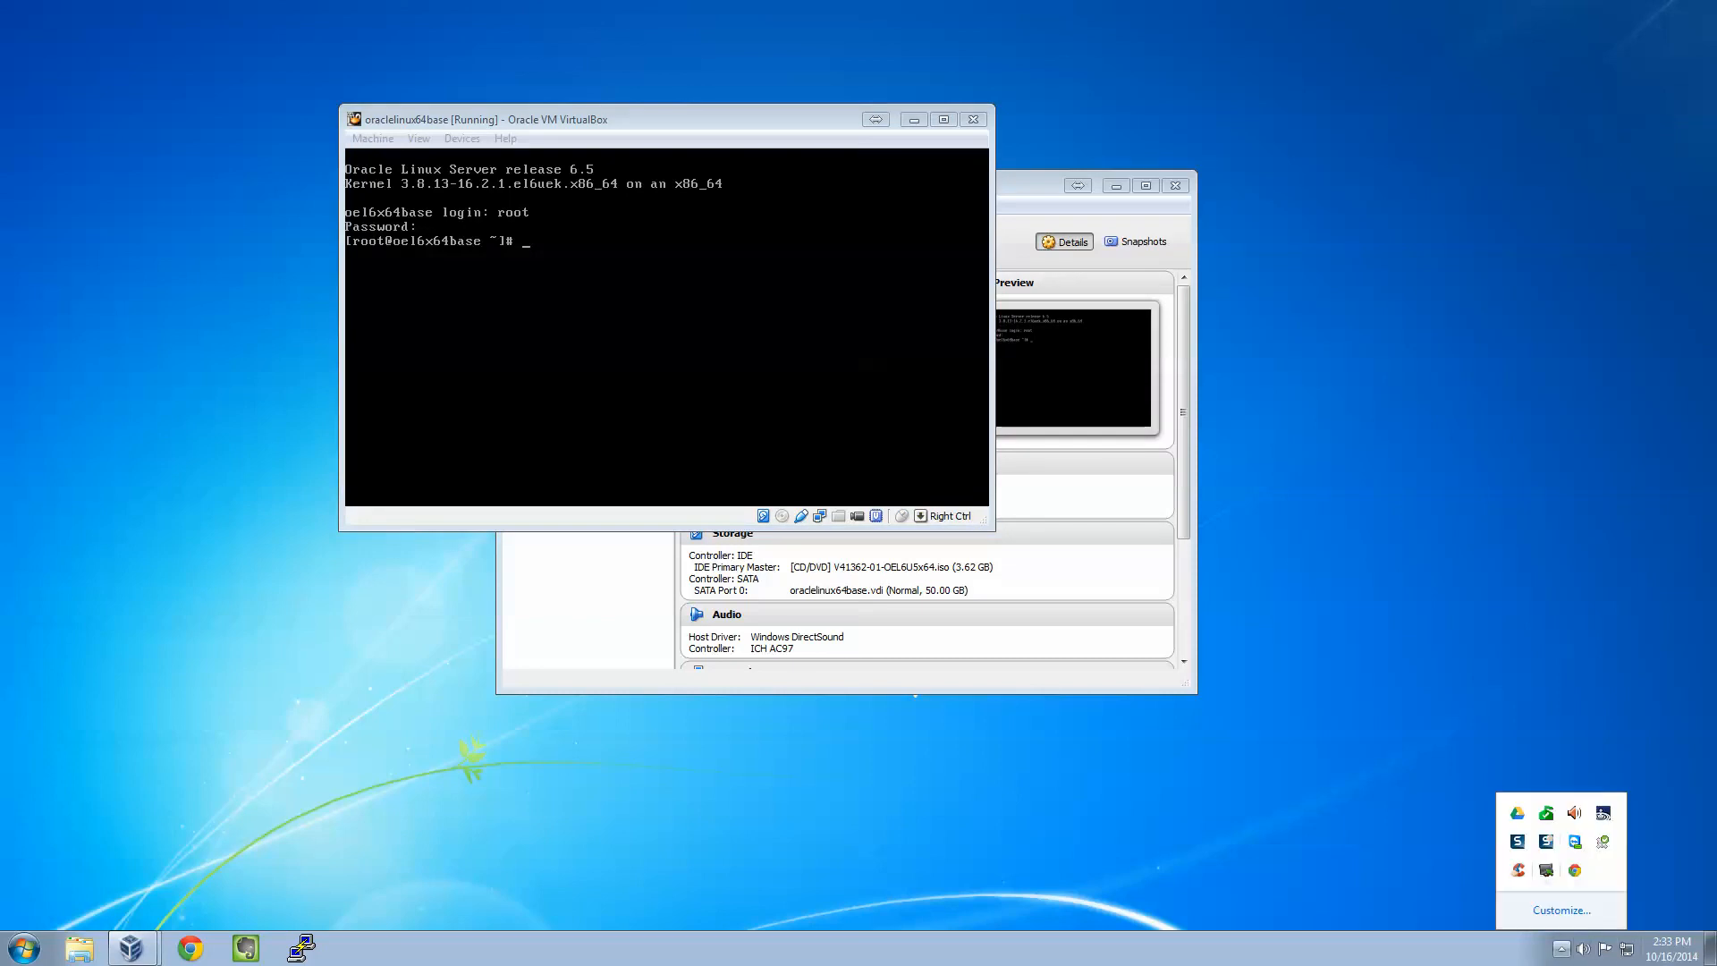